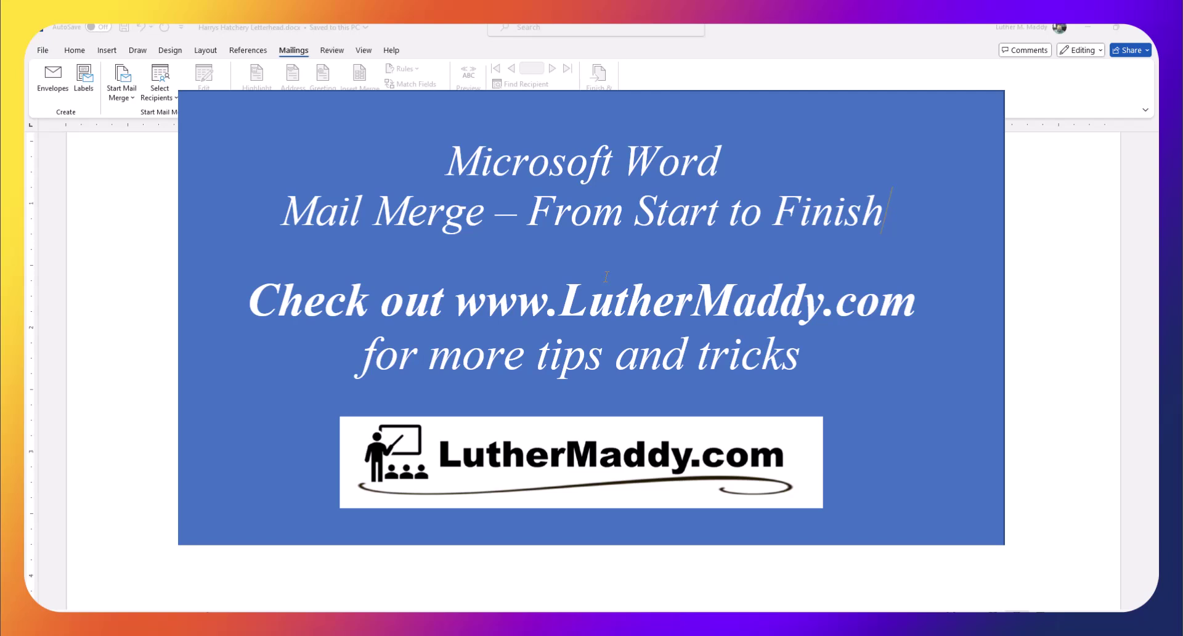
In the letterhead document, choose Select Recipients > Type a New List on the Mailings tab
{"action": "scroll", "coordinate": [606, 277], "scroll_direction": "up", "scroll_amount": 3}
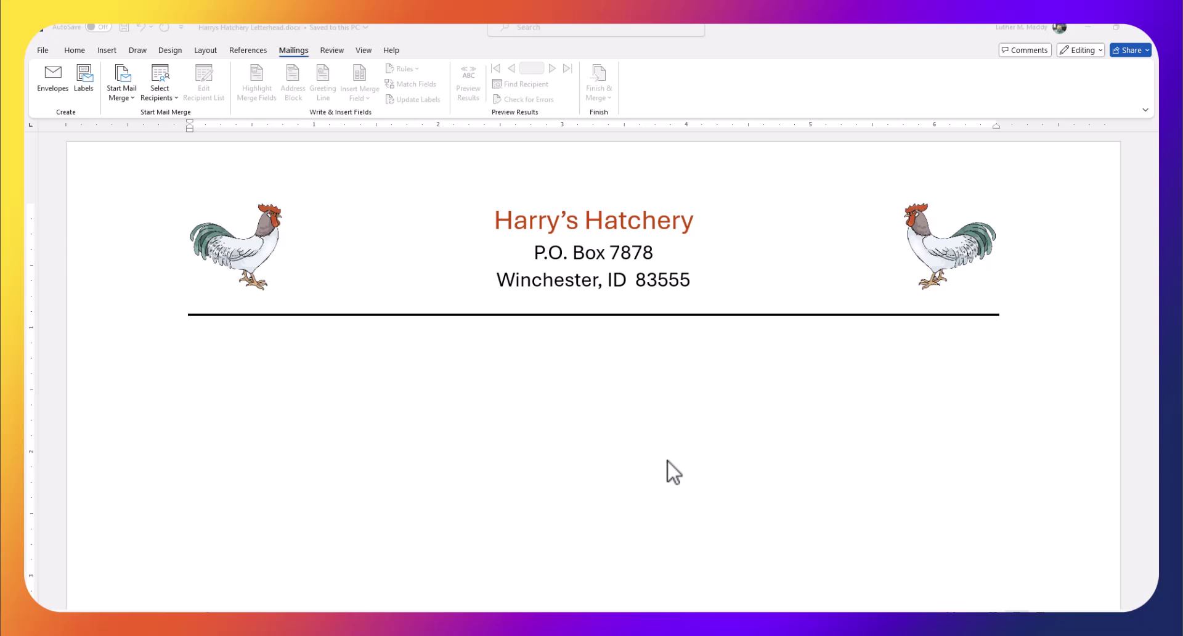
{"action": "left_click", "coordinate": [286, 46]}
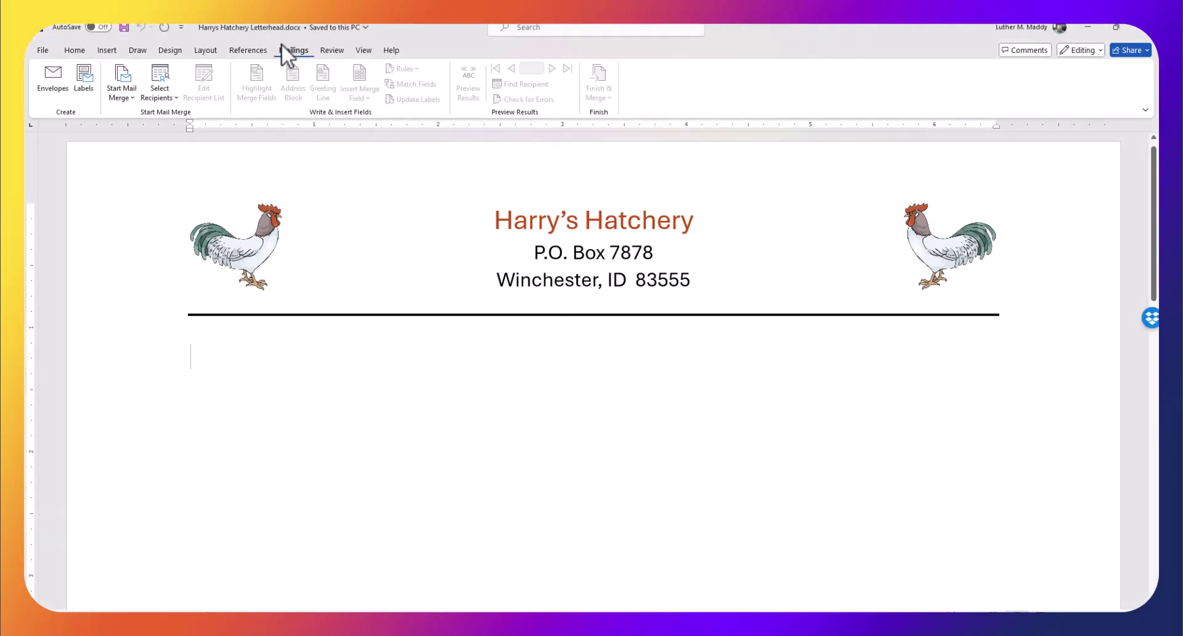
{"action": "left_click", "coordinate": [160, 92]}
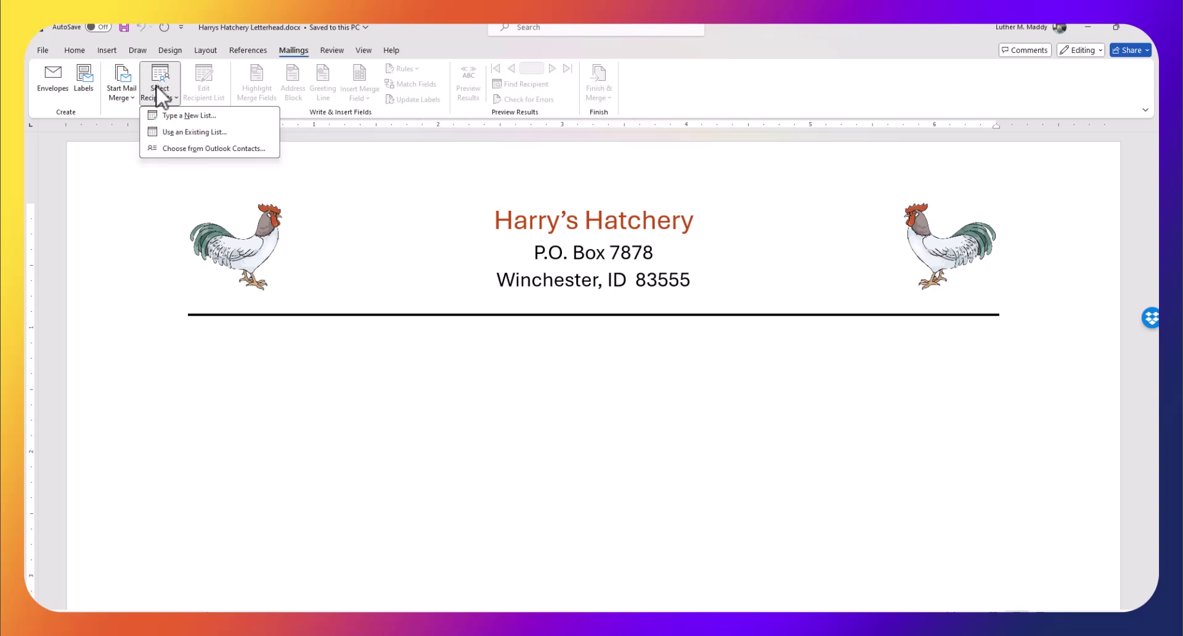
{"action": "left_click", "coordinate": [180, 116]}
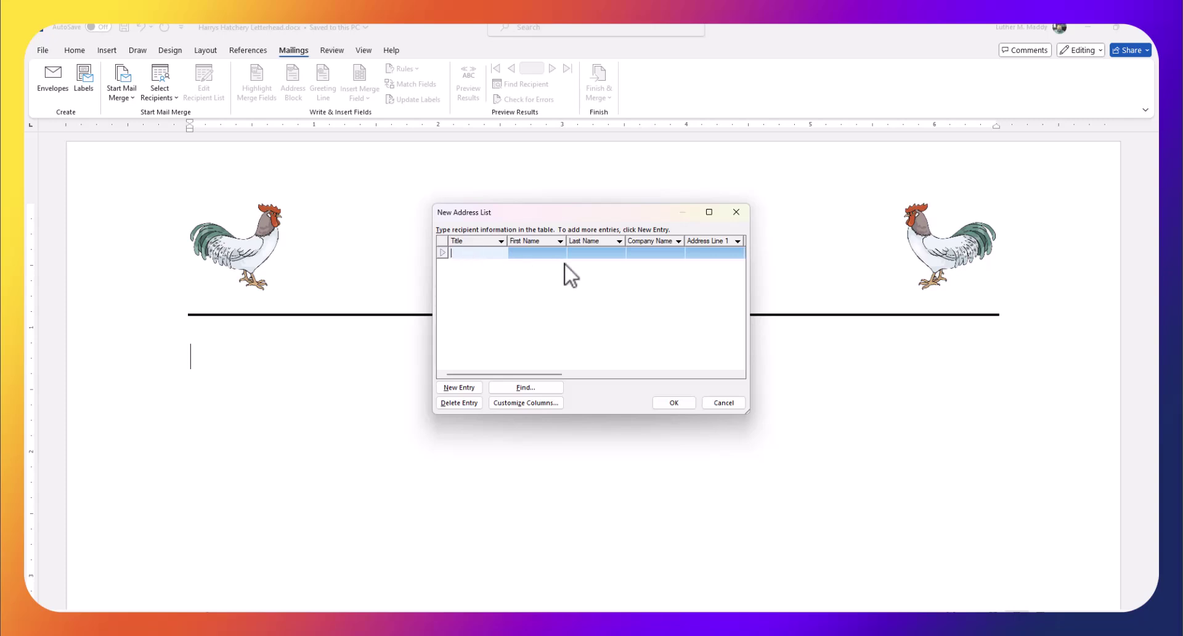
{"action": "left_click_drag", "start_coordinate": [550, 374], "coordinate": [508, 371]}
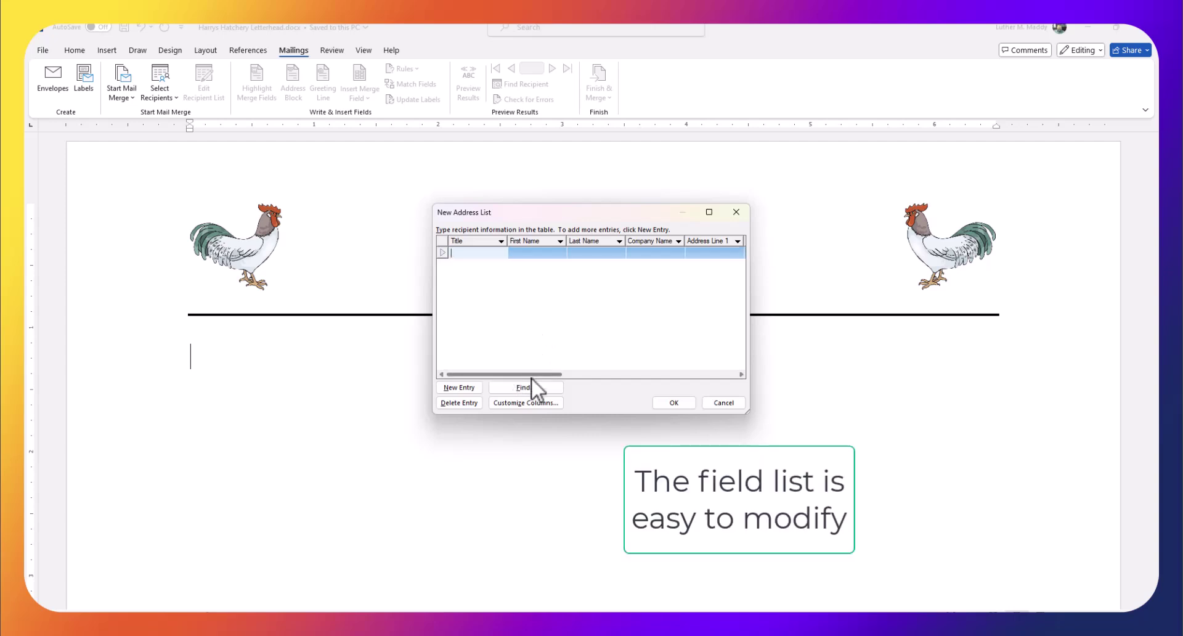
Delete the Title and Country or Region fields in Customize Address List, leaving E-mail Address selected
{"action": "left_click", "coordinate": [531, 403]}
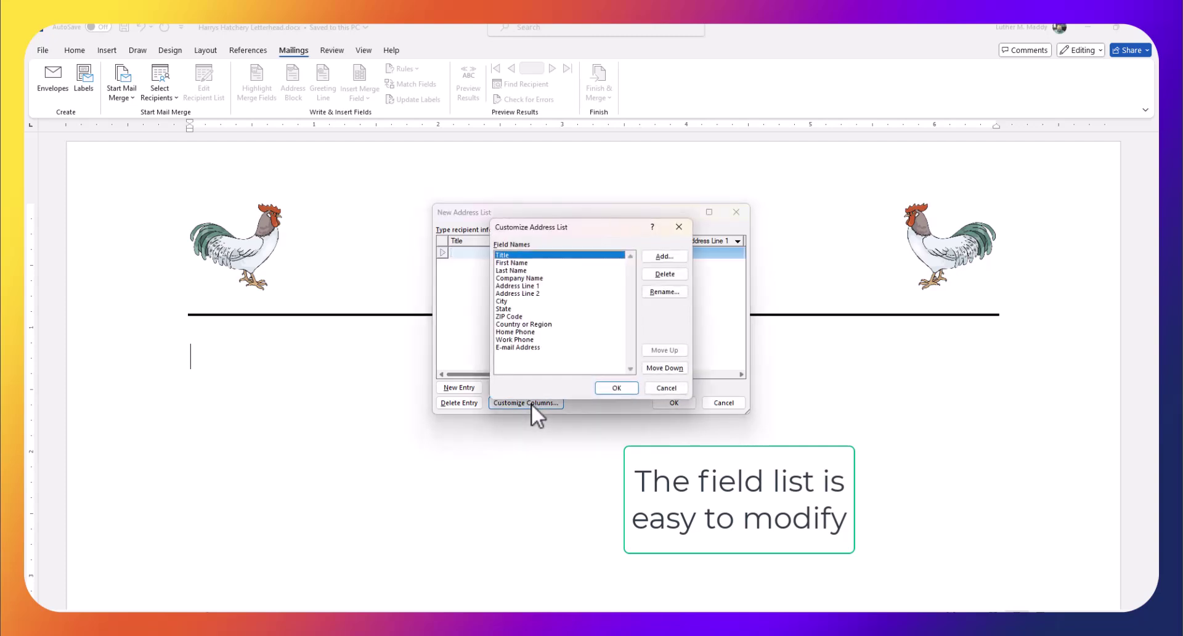
{"action": "left_click_drag", "start_coordinate": [568, 225], "coordinate": [531, 189]}
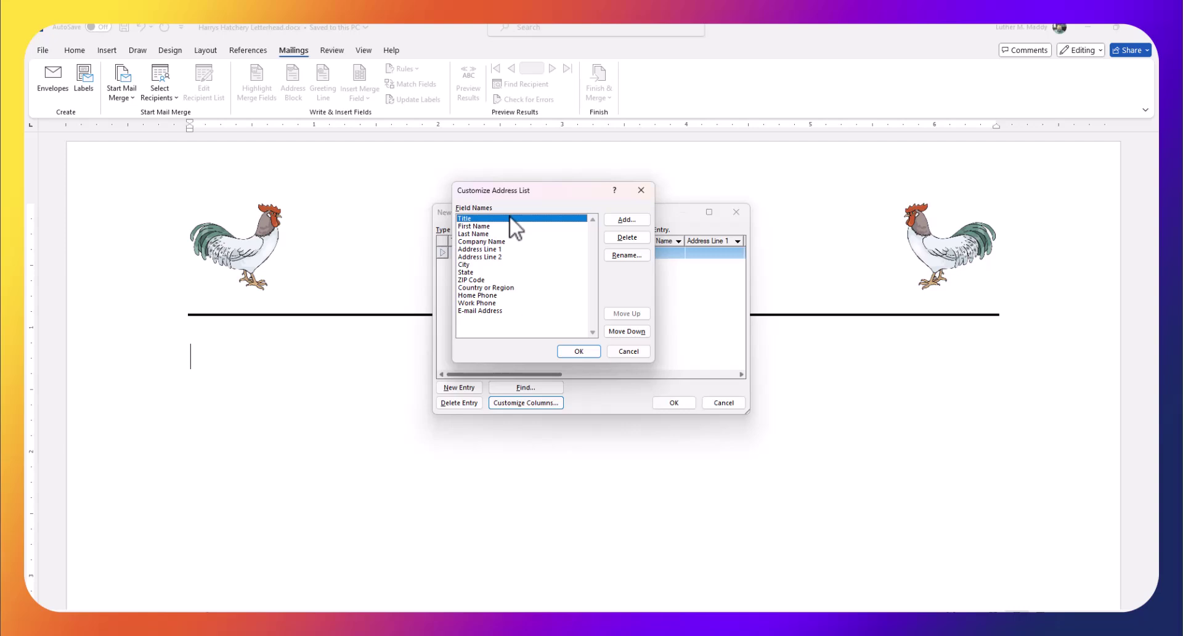
{"action": "left_click", "coordinate": [627, 237]}
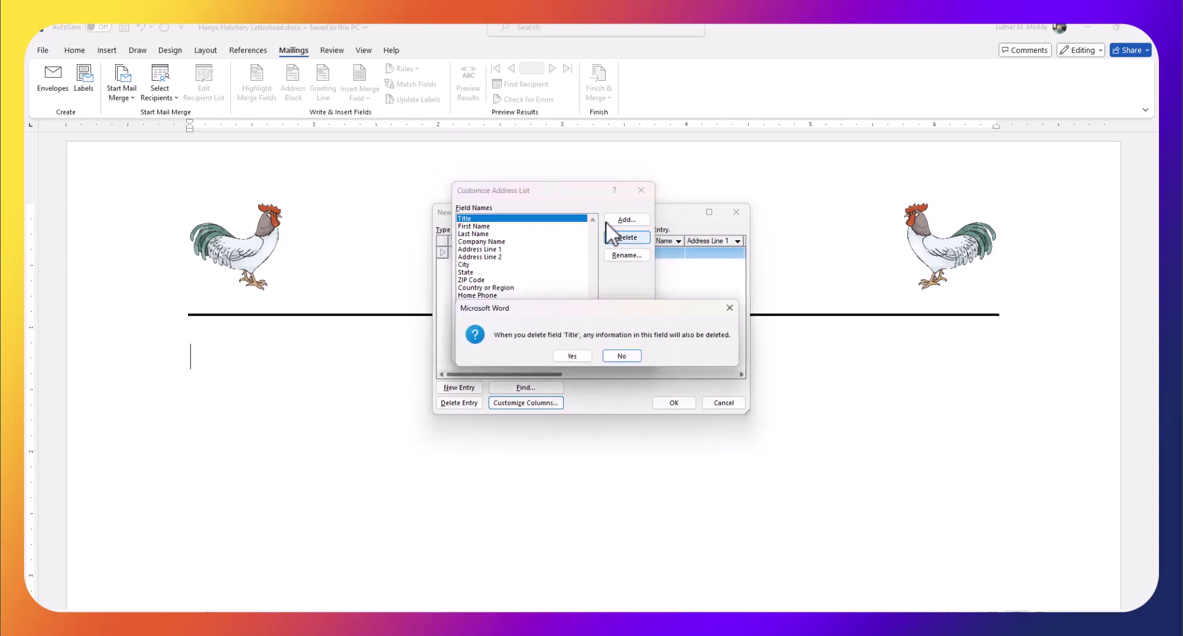
{"action": "left_click", "coordinate": [571, 356]}
{"action": "left_click", "coordinate": [486, 279]}
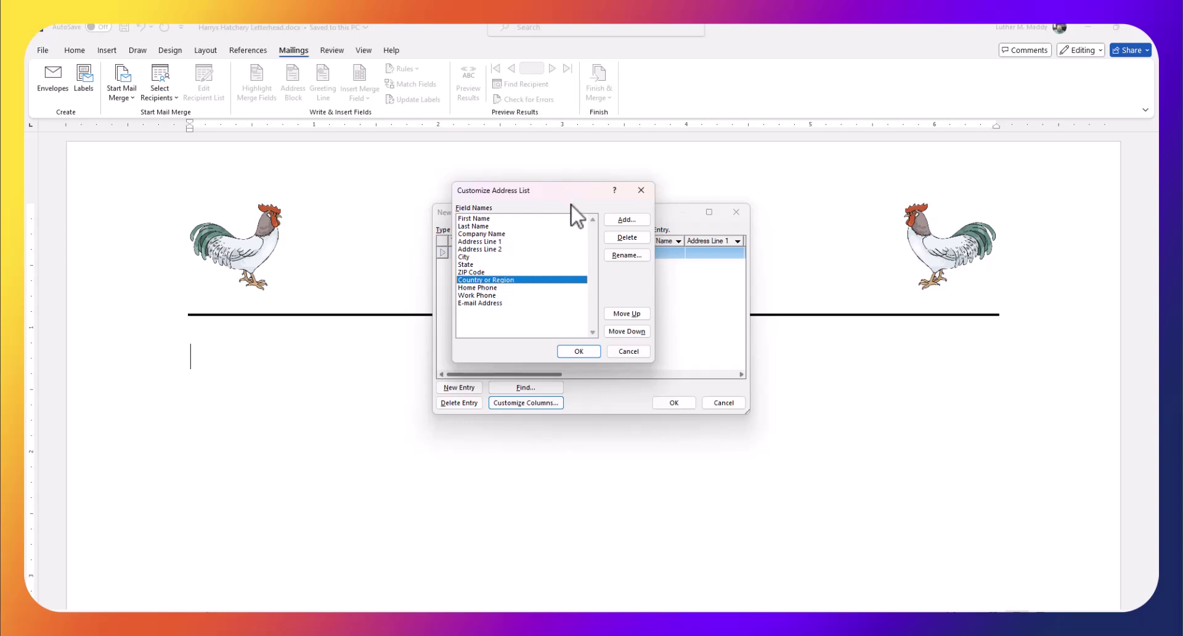
{"action": "left_click", "coordinate": [625, 239]}
{"action": "left_click", "coordinate": [572, 355]}
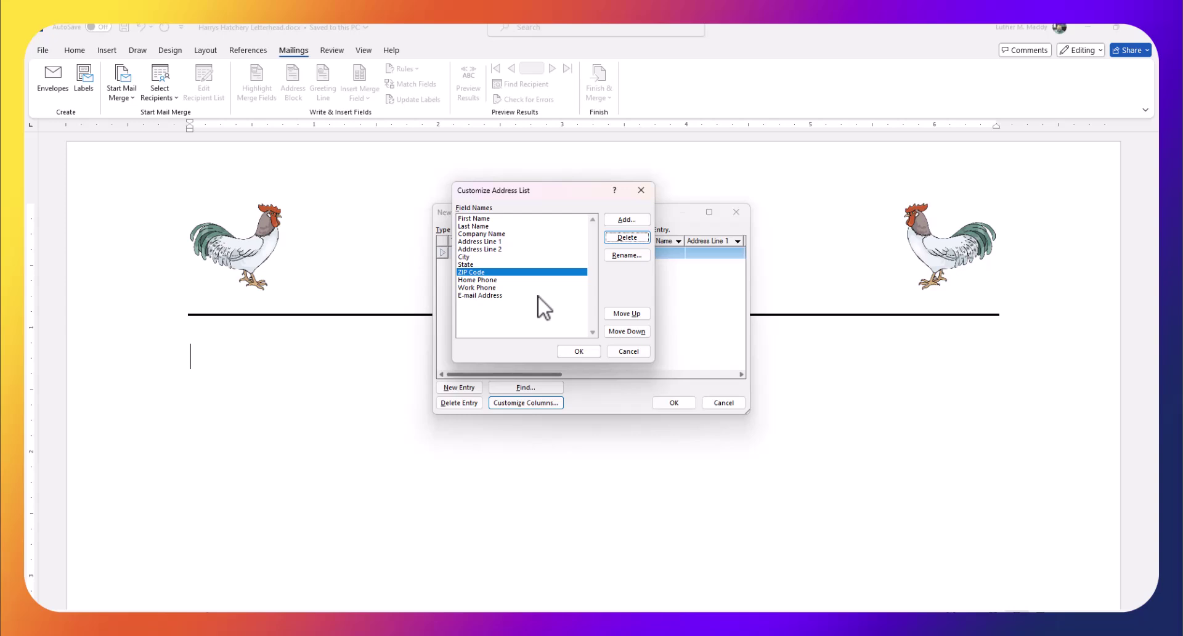
{"action": "left_click", "coordinate": [478, 296]}
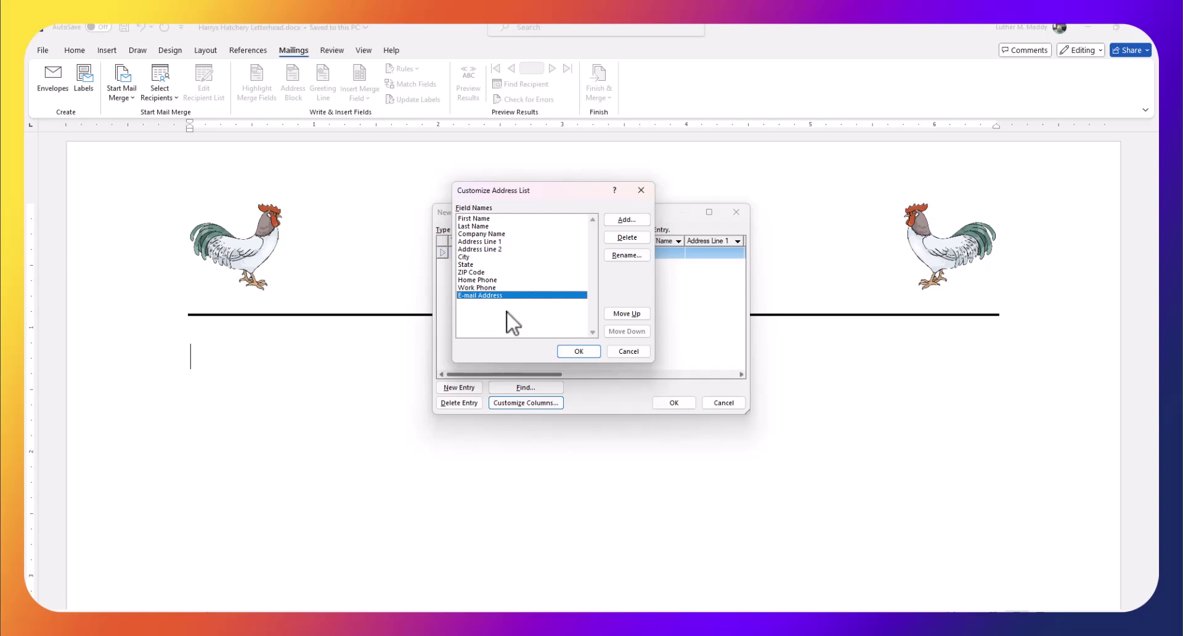
Add a Last Purchase field after E-mail Address and close Customize Address List
{"action": "left_click", "coordinate": [633, 219]}
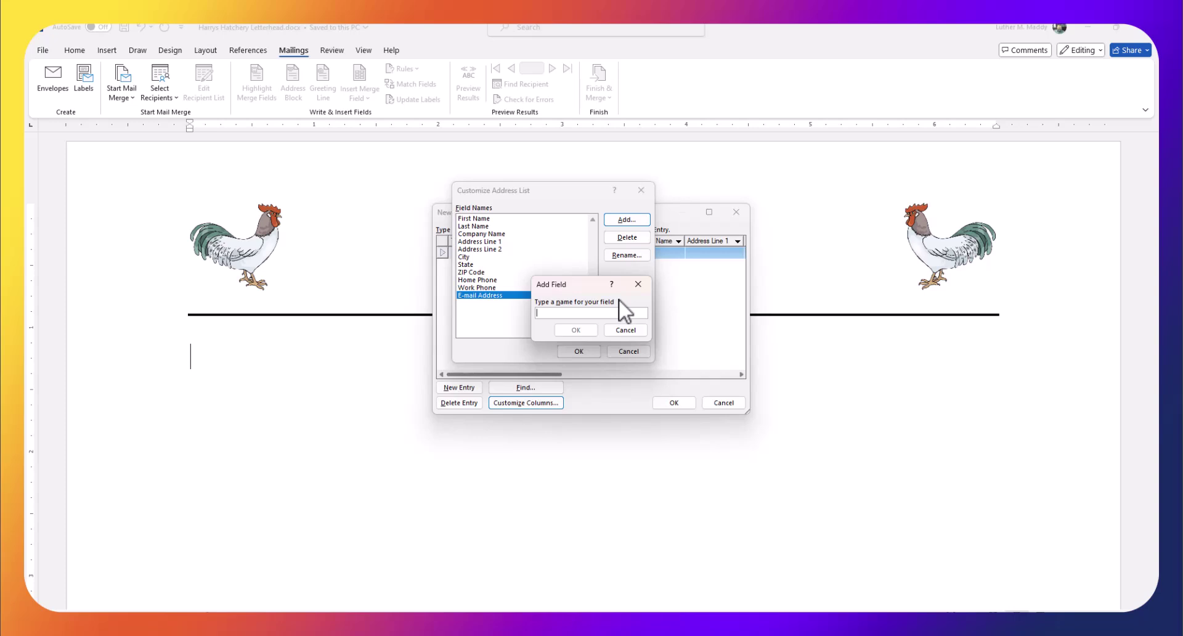
{"action": "type", "text": "O"}
{"action": "key", "text": "BackSpace"}
{"action": "type", "text": "Last Purchase"}
{"action": "left_click", "coordinate": [578, 332]}
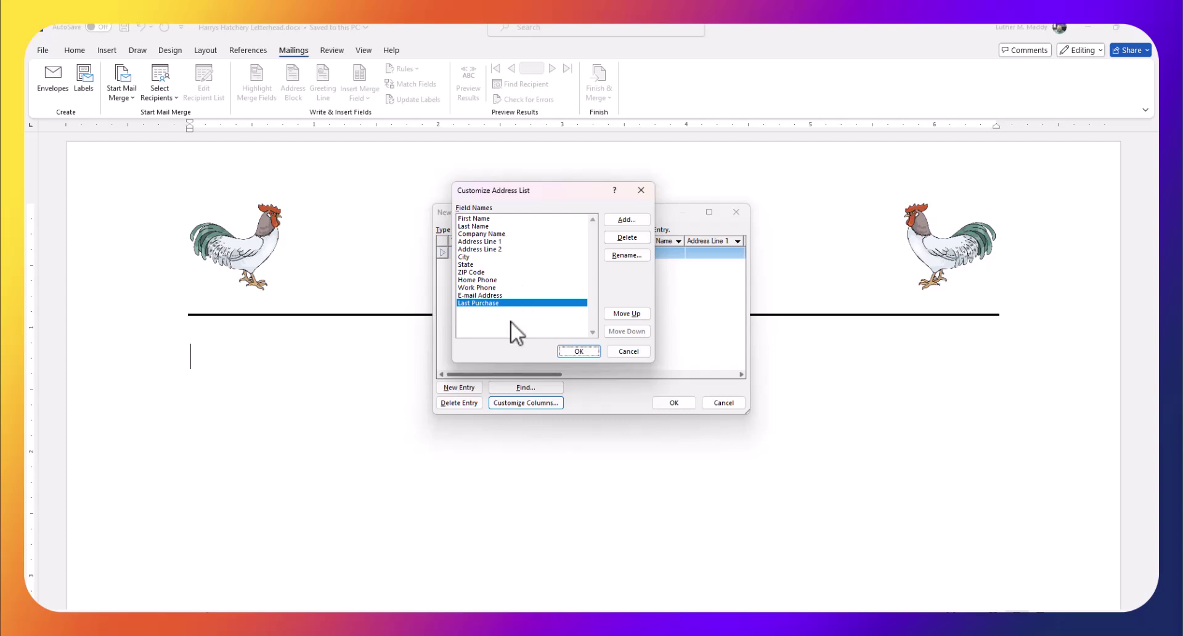
{"action": "left_click", "coordinate": [575, 349]}
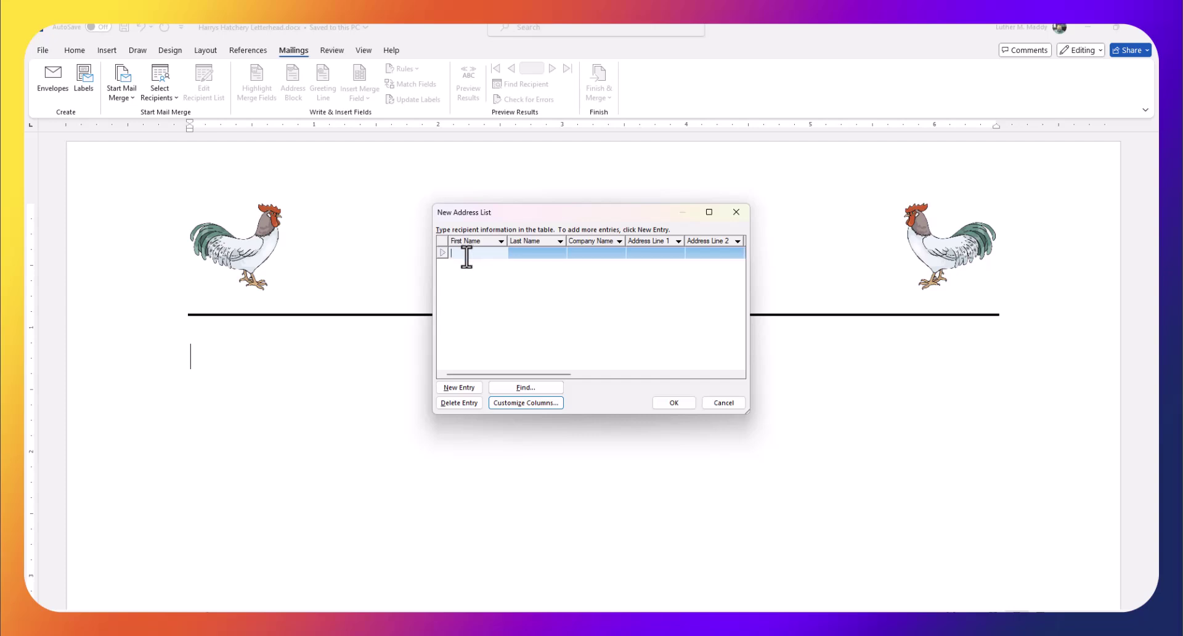
Enter the first recipient's first name, last name and company name
{"action": "type", "text": "K"}
{"action": "key", "text": "BackSpace"}
{"action": "type", "text": "John"}
{"action": "key", "text": "Tab"}
{"action": "type", "text": "Smith"}
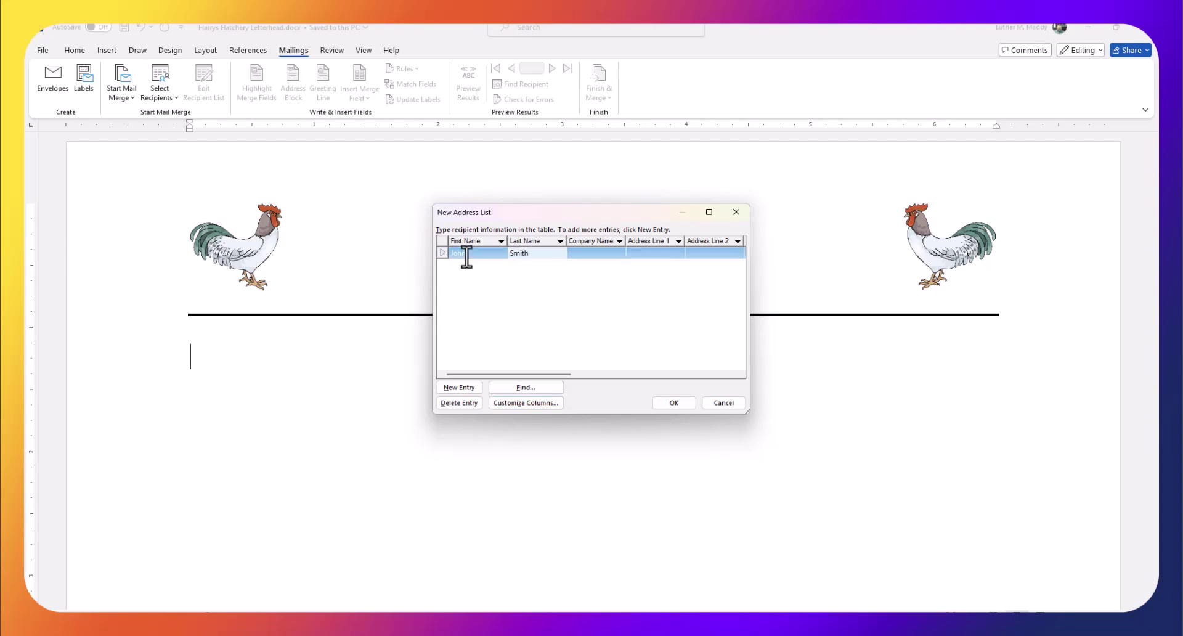
{"action": "key", "text": "Tab"}
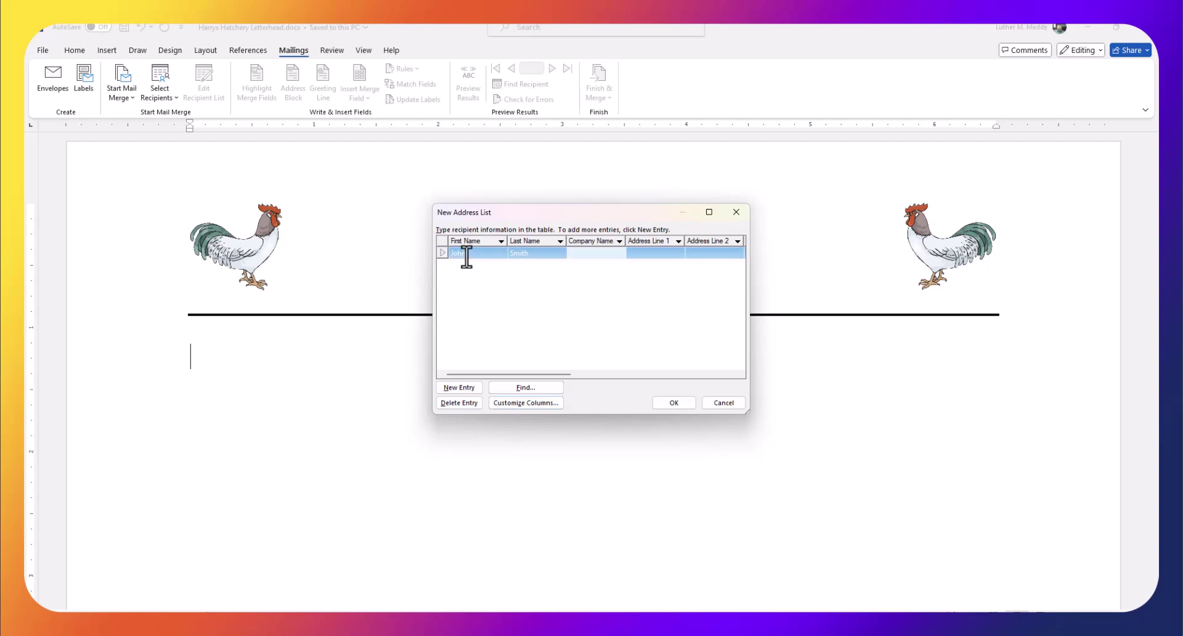
{"action": "type", "text": "Snm"}
{"action": "key", "text": "BackSpace"}
{"action": "key", "text": "BackSpace"}
{"action": "type", "text": "mith's Eggs"}
Fill in the first recipient's street, city, state, ZIP, e-mail and Chickens as Last Purchase, then add a new entry
{"action": "key", "text": "Tab"}
{"action": "type", "text": "123 Main"}
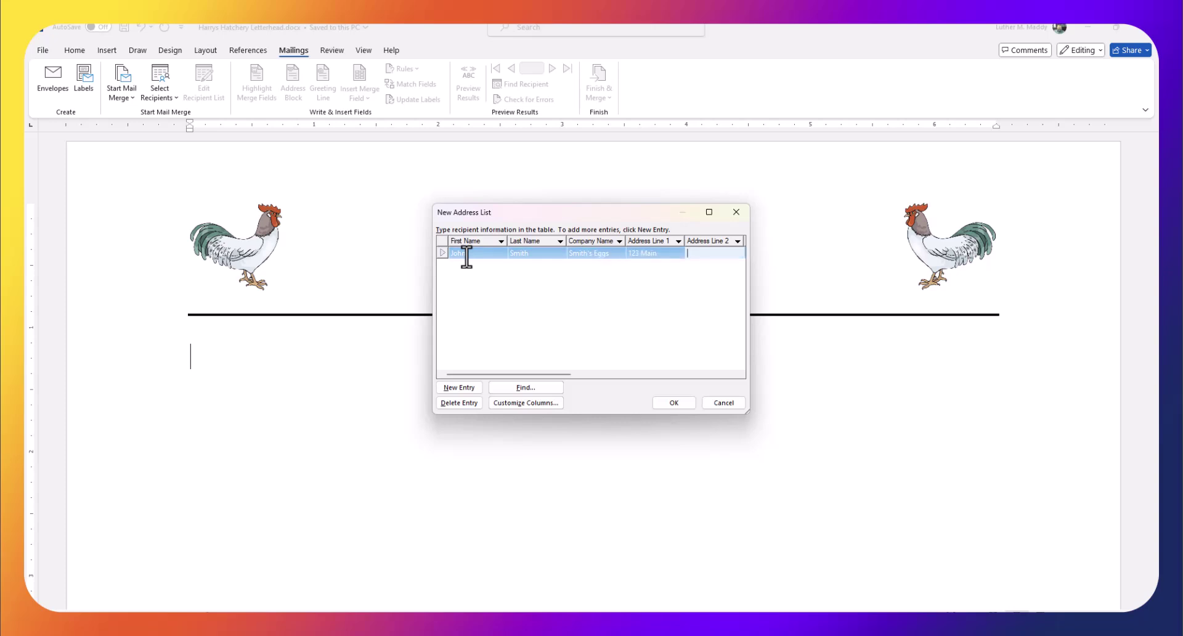
{"action": "key", "text": "Tab"}
{"action": "type", "text": "Boise"}
{"action": "key", "text": "Tab"}
{"action": "type", "text": "ID"}
{"action": "key", "text": "Tab"}
{"action": "type", "text": "83"}
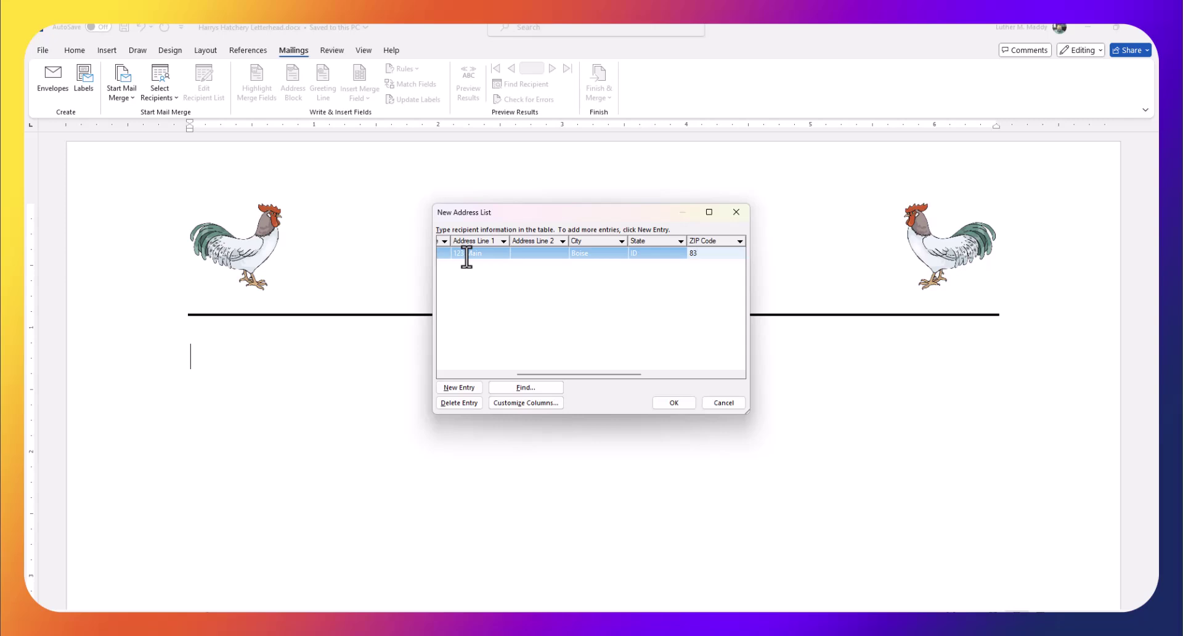
{"action": "type", "text": "705"}
{"action": "key", "text": "Tab"}
{"action": "key", "text": "Tab"}
{"action": "key", "text": "Tab"}
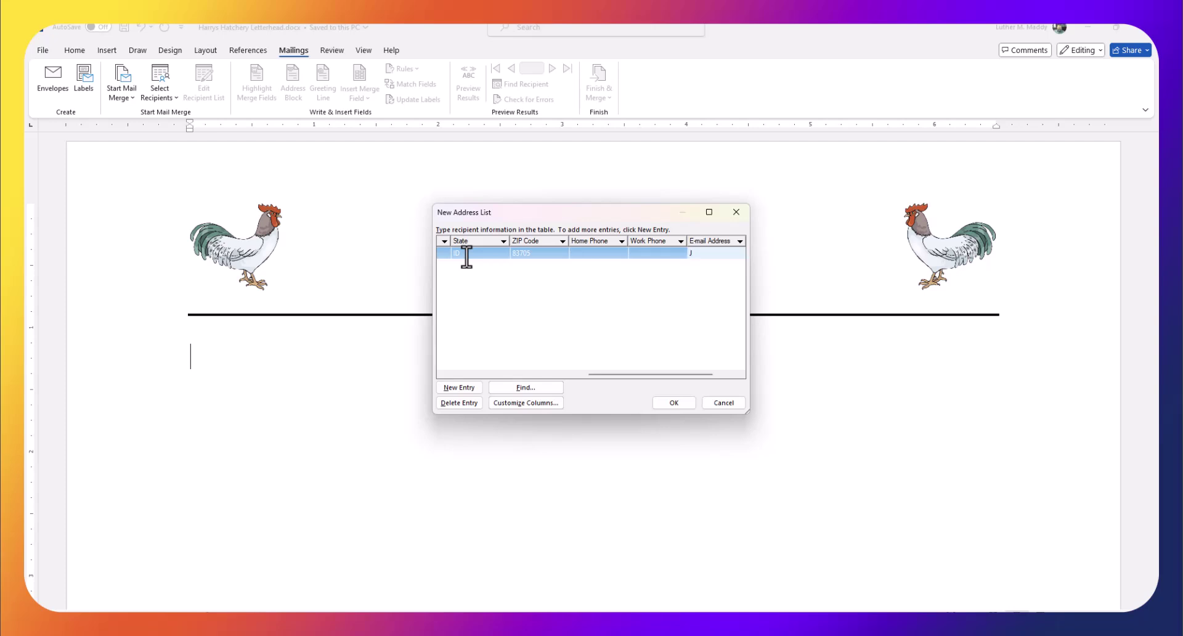
{"action": "key", "text": "Tab"}
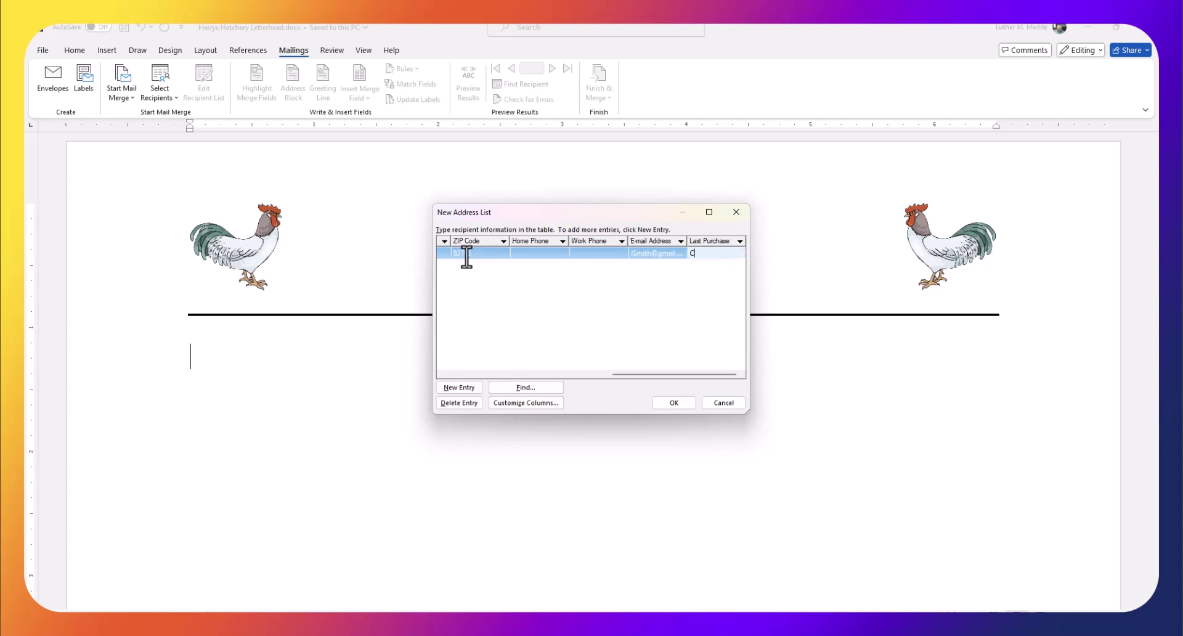
{"action": "type", "text": "hickens"}
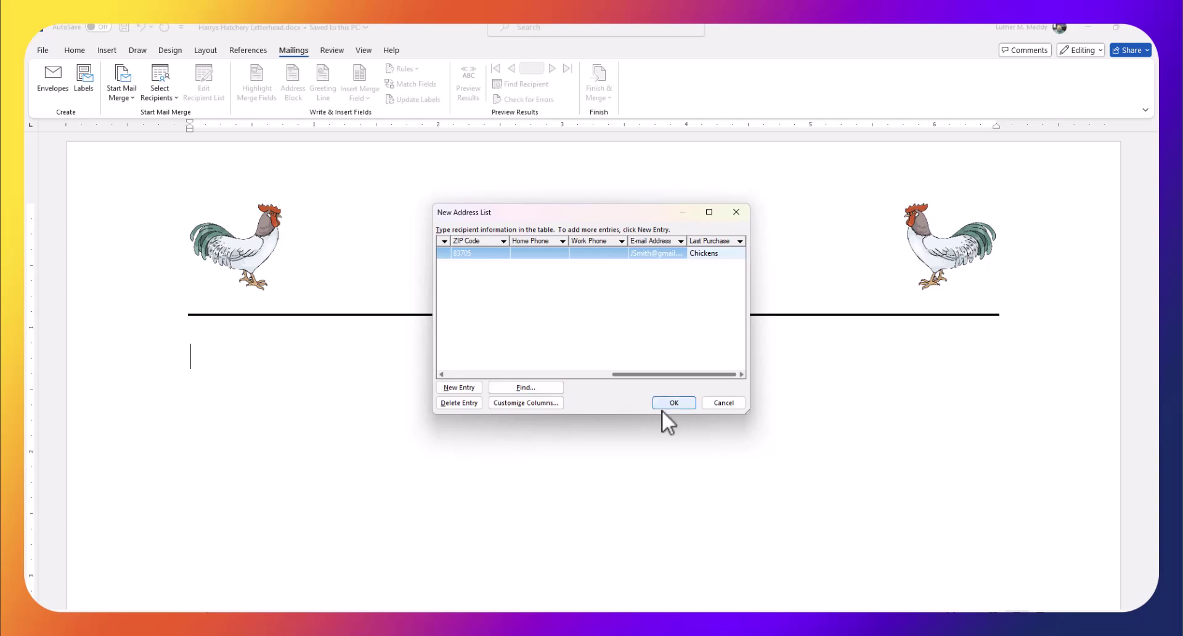
{"action": "left_click", "coordinate": [455, 386]}
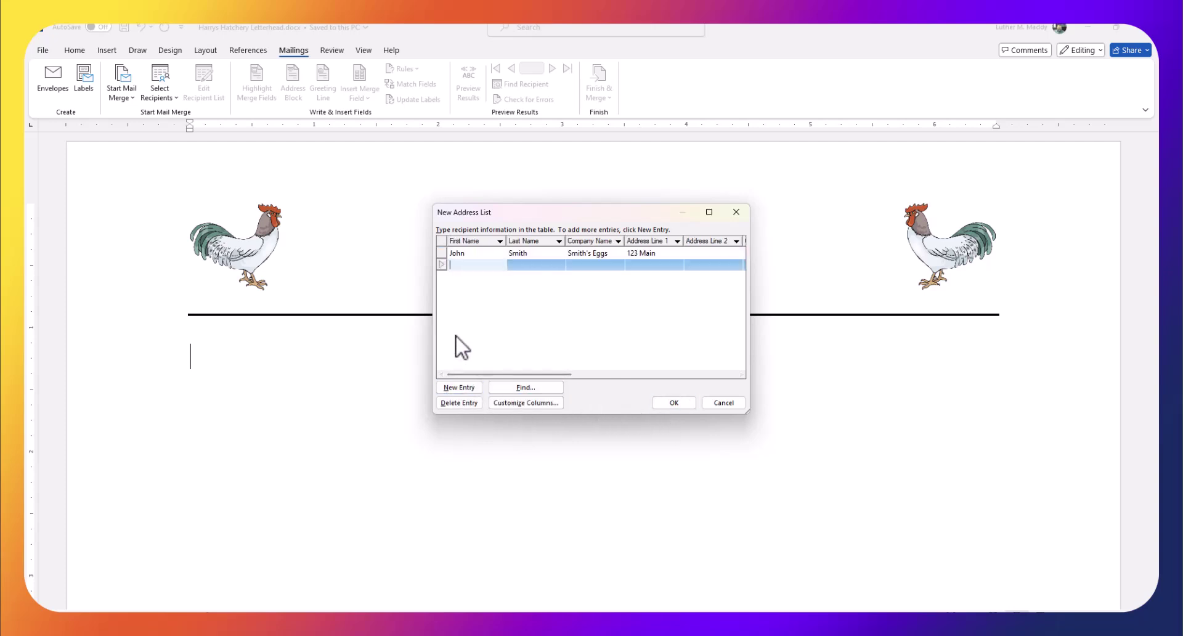
Enter the second recipient's first and last name, leaving the company blank
{"action": "key", "text": "Tab"}
{"action": "key", "text": "Tab"}
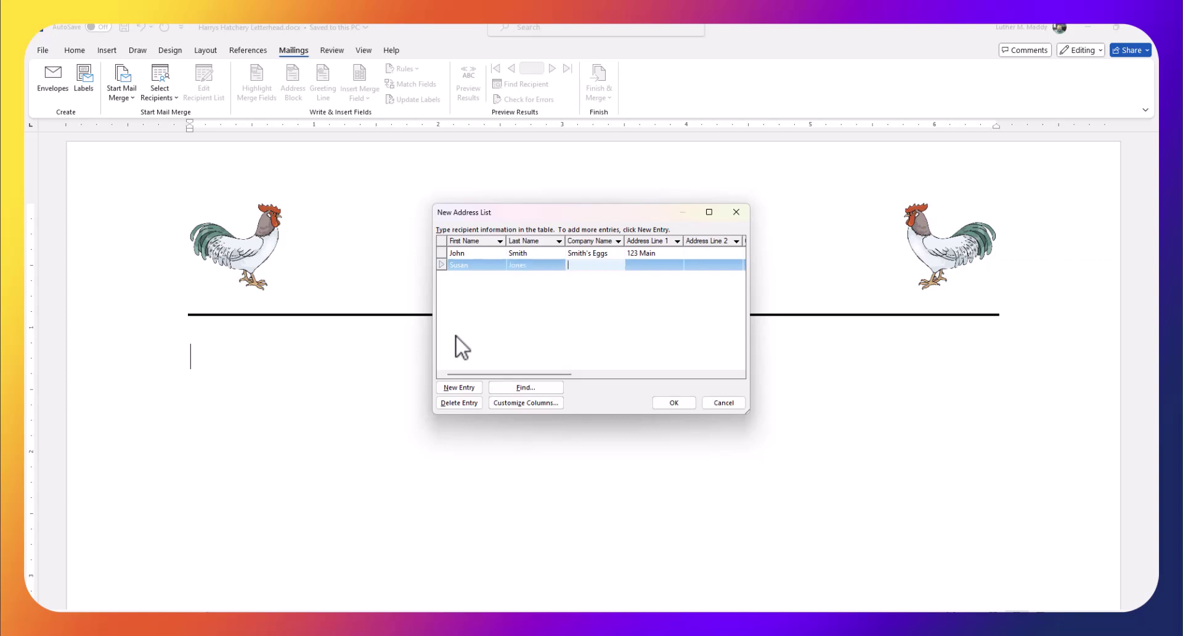
{"action": "key", "text": "Tab"}
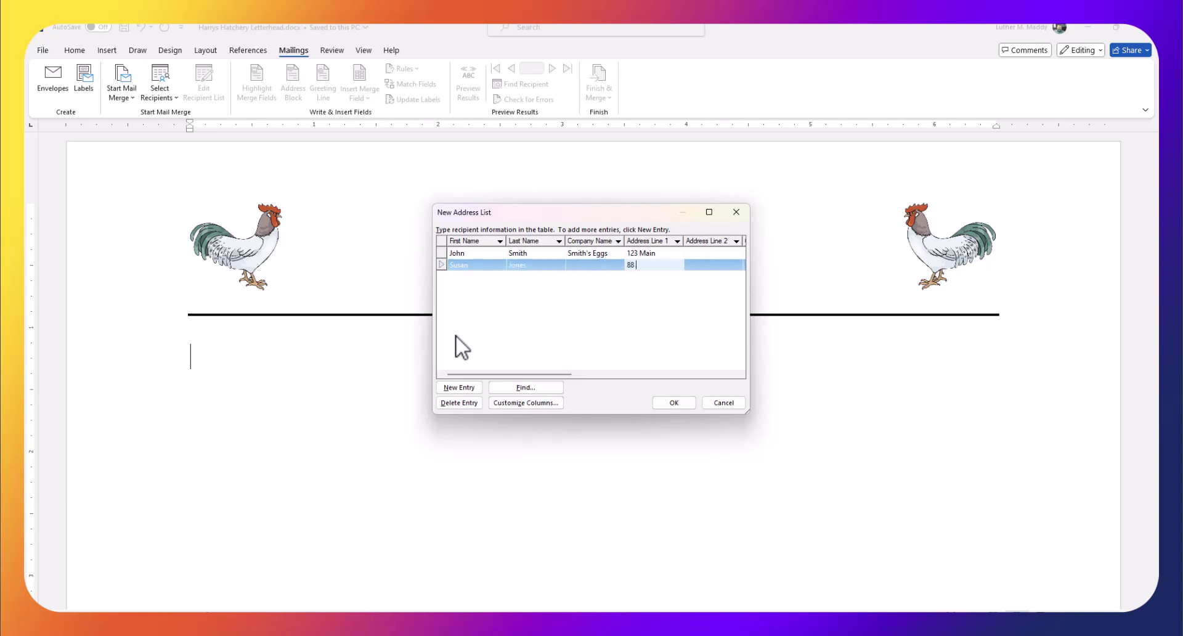
Fill in the second recipient's street, city, state, ZIP, e-mail and Ducks as Last Purchase
{"action": "key", "text": "Tab"}
{"action": "key", "text": "Tab"}
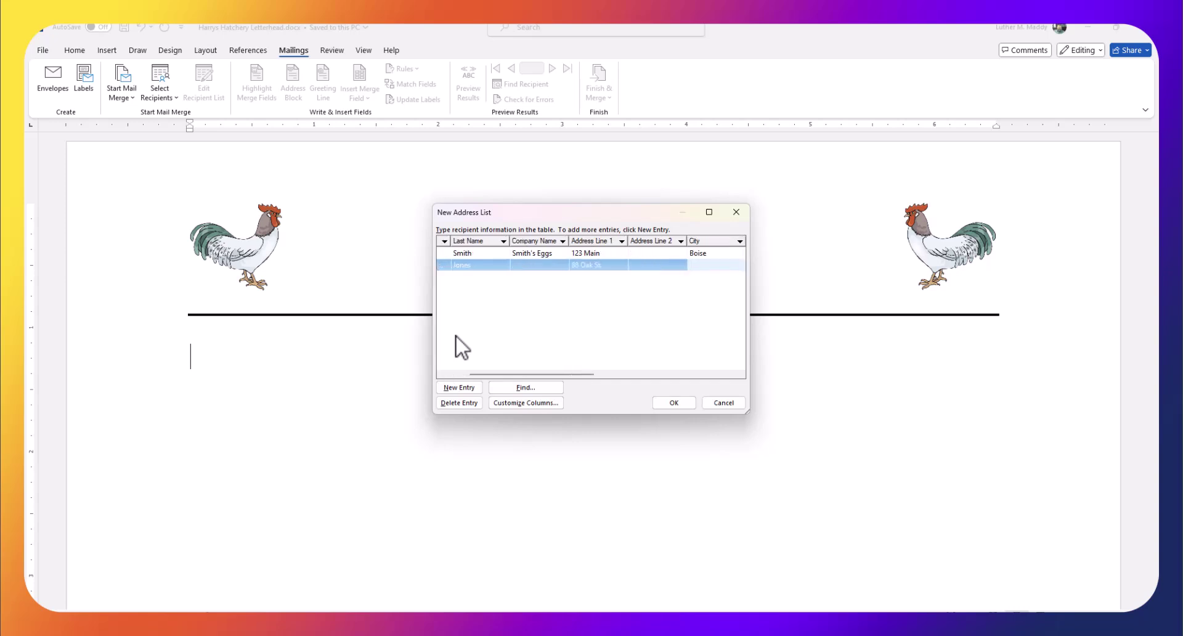
{"action": "type", "text": "Clarkston"}
{"action": "key", "text": "Tab"}
{"action": "type", "text": "WA"}
{"action": "key", "text": "Tab"}
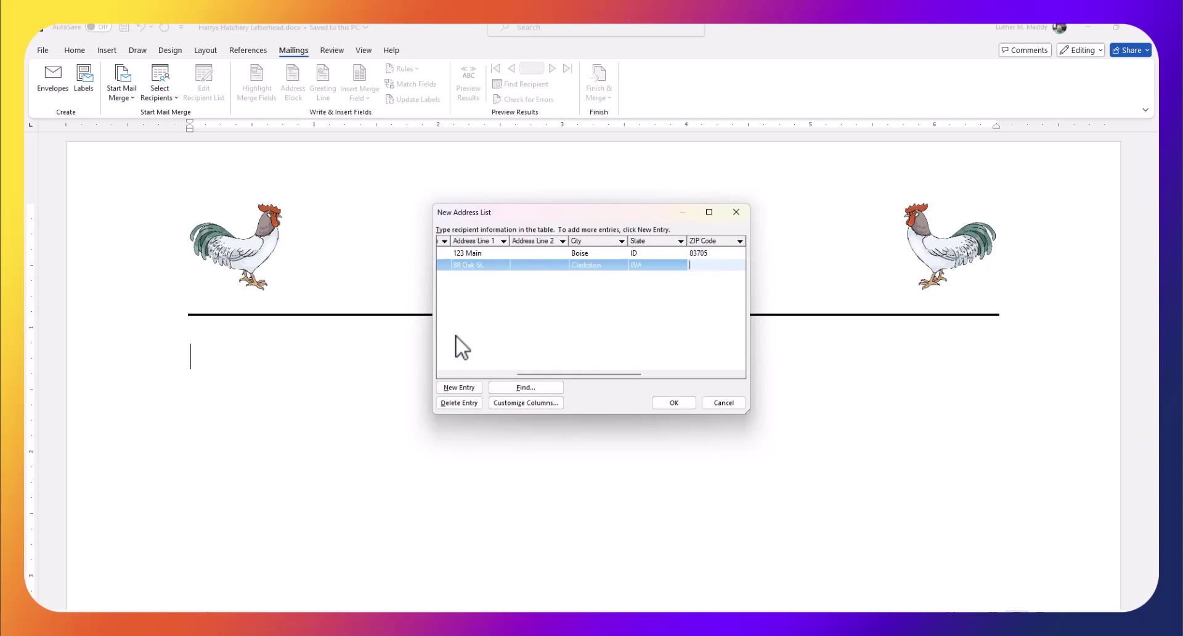
{"action": "type", "text": "99403"}
{"action": "key", "text": "Tab"}
{"action": "key", "text": "Tab"}
{"action": "key", "text": "Tab"}
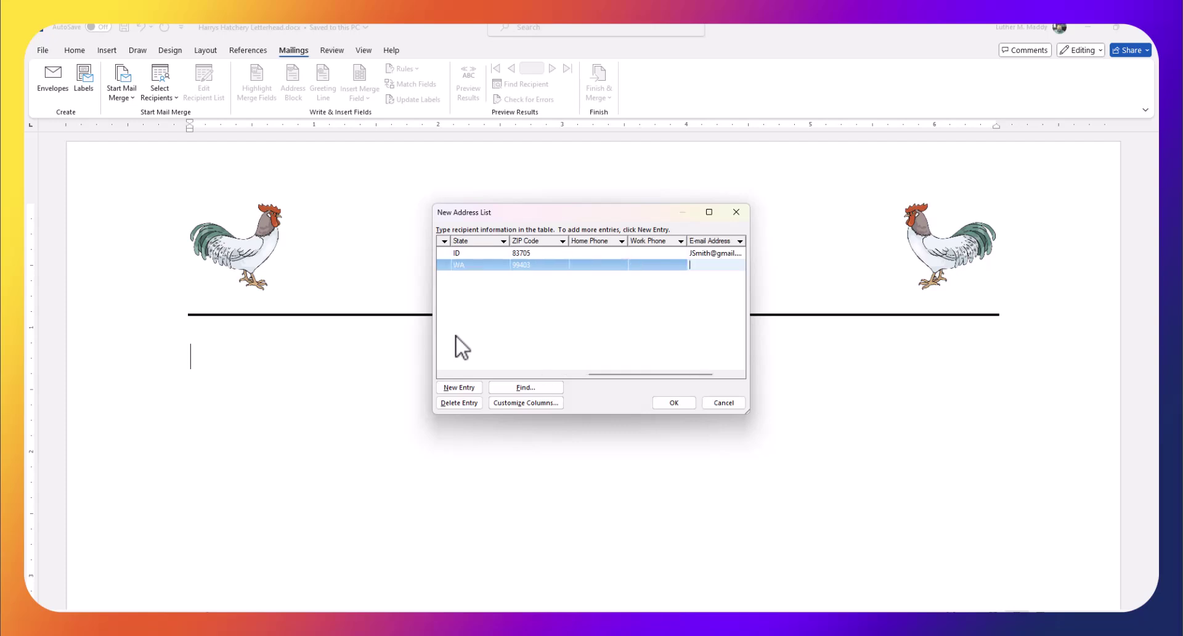
{"action": "key", "text": "Tab"}
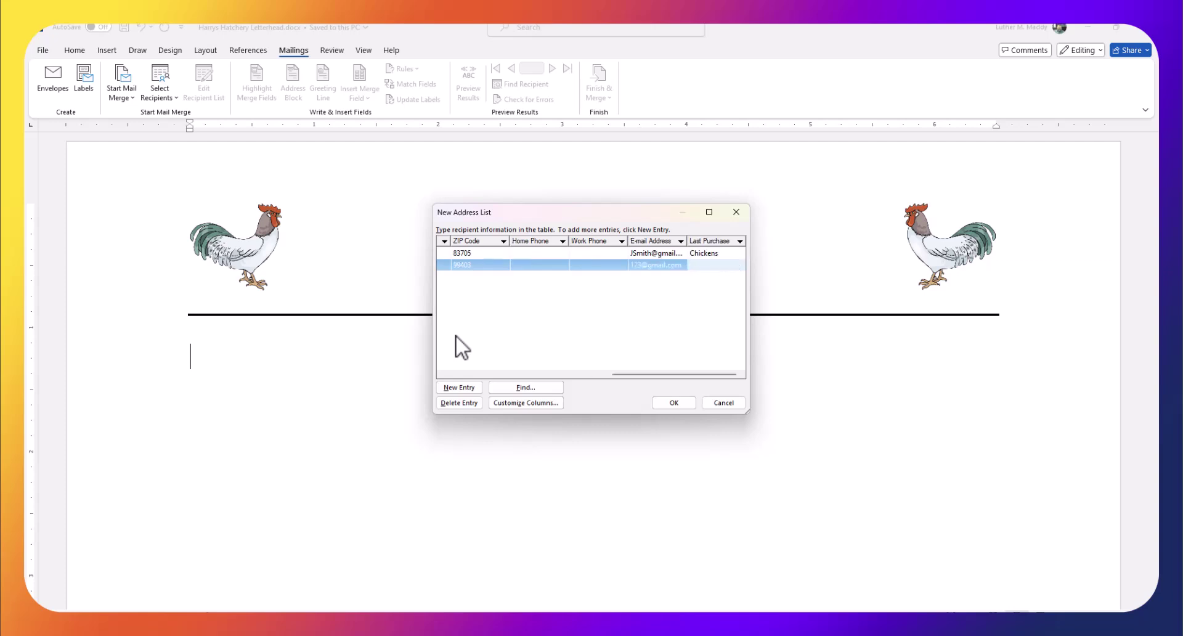
{"action": "type", "text": "Ducks"}
Add a new entry and enter the third recipient's first and last name
{"action": "left_click", "coordinate": [449, 386]}
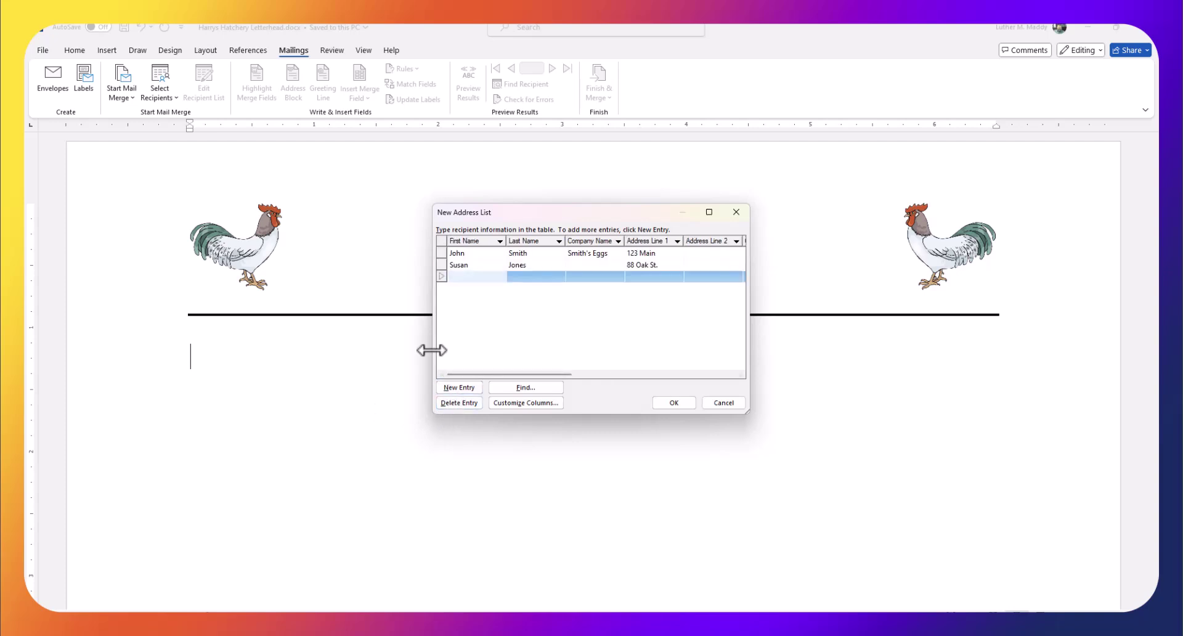
{"action": "key", "text": "Tab"}
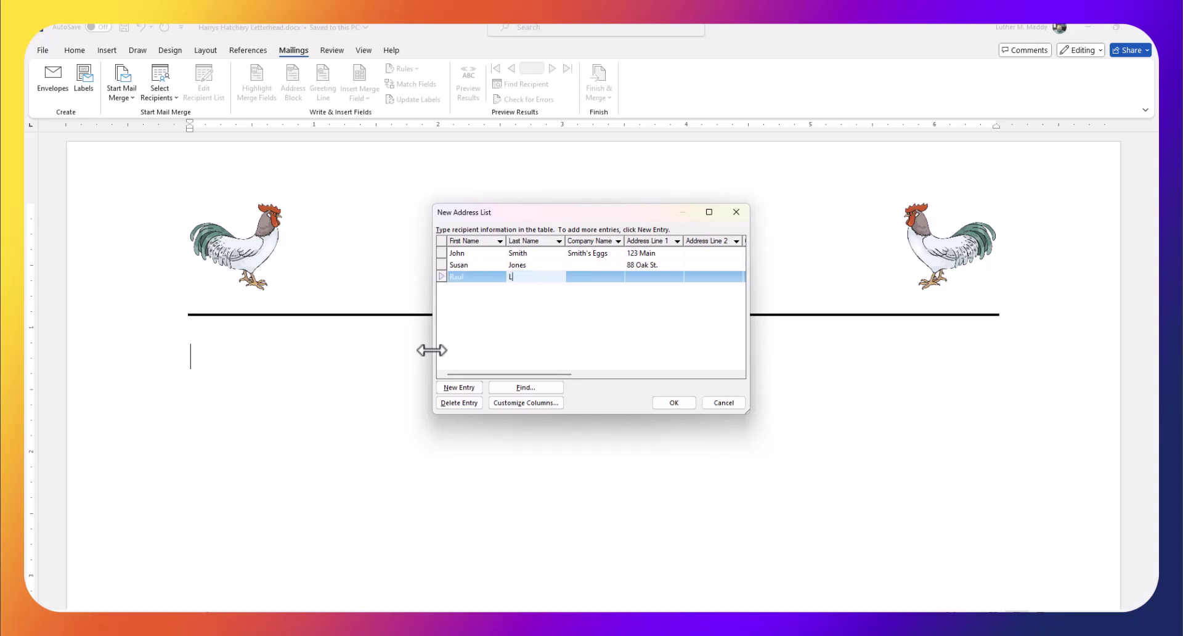
{"action": "key", "text": "Tab"}
{"action": "key", "text": "Tab"}
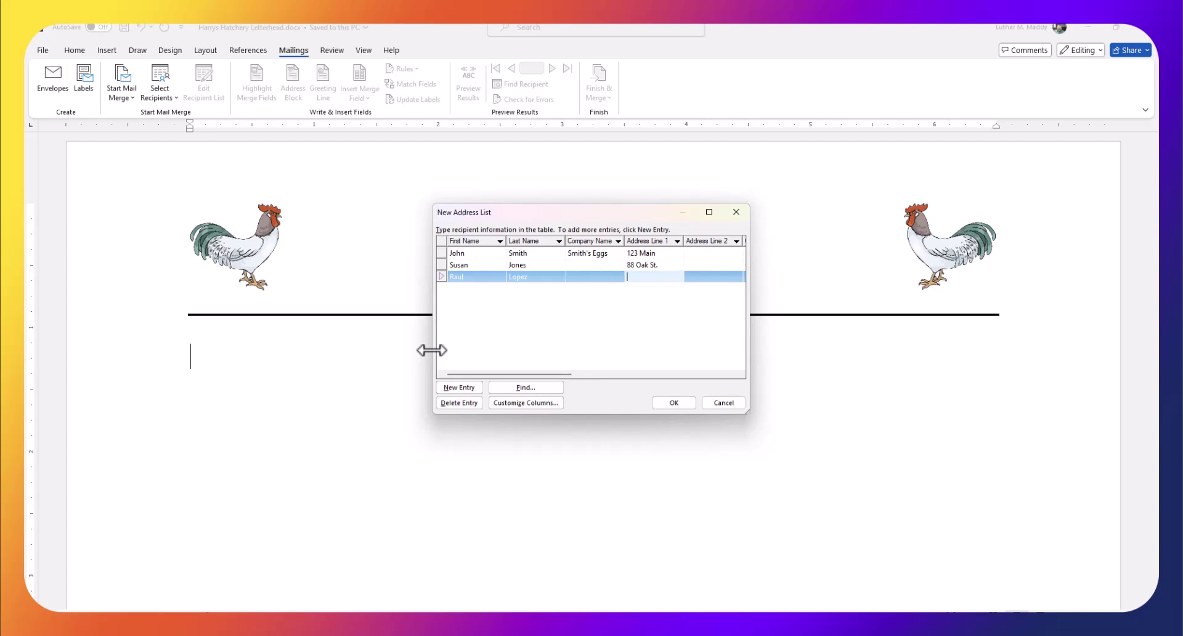
Fill in the third recipient's street, city, state, ZIP, e-mail and Geese as Last Purchase
{"action": "key", "text": "Tab"}
{"action": "key", "text": "Tab"}
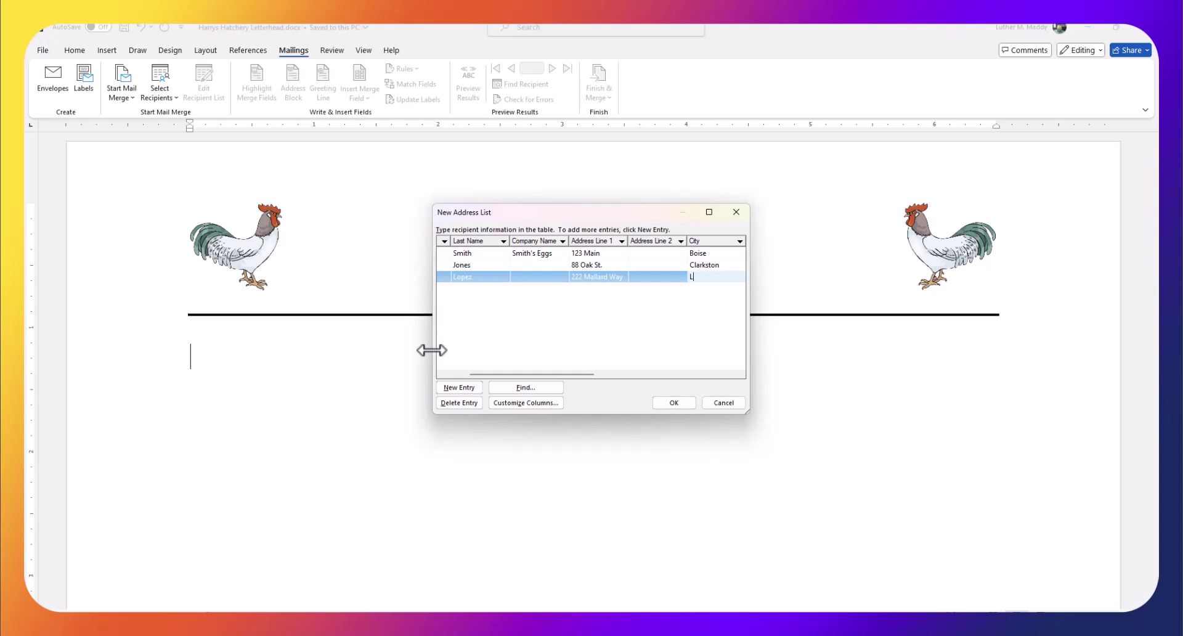
{"action": "type", "text": "Boise"}
{"action": "key", "text": "Tab"}
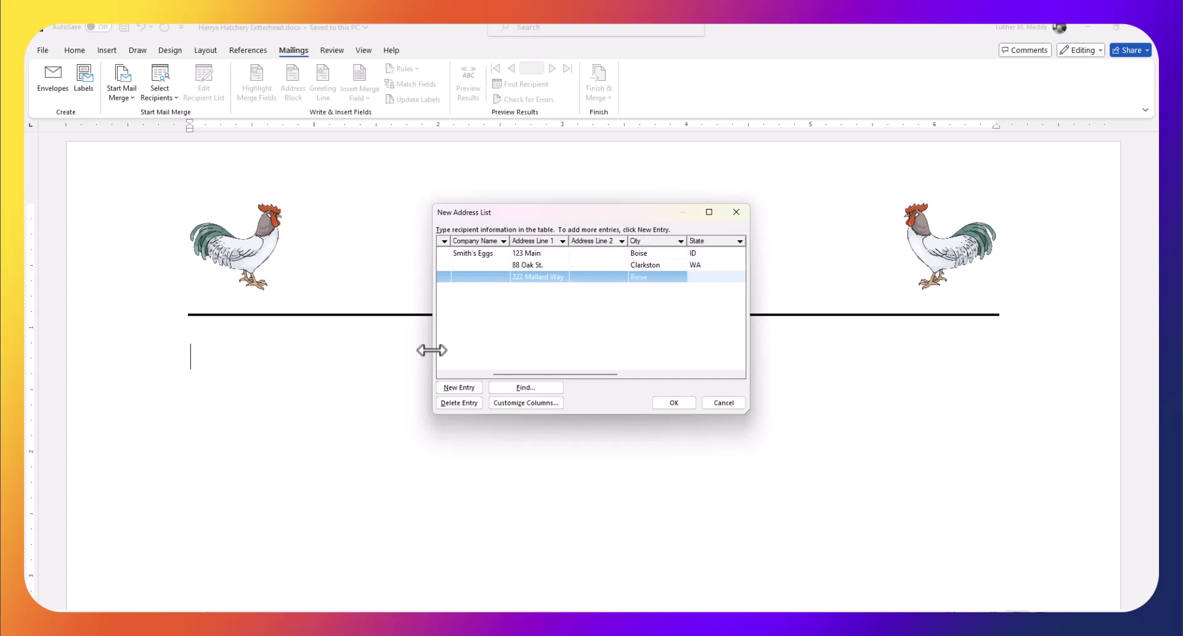
{"action": "type", "text": "ID"}
{"action": "key", "text": "Tab"}
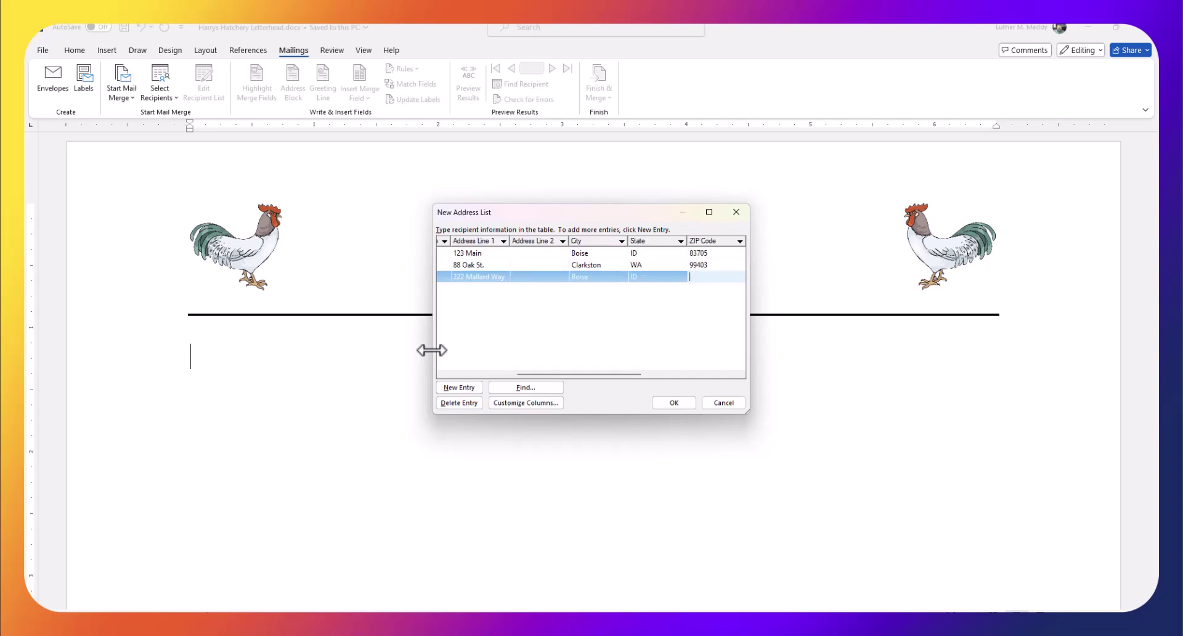
{"action": "type", "text": "83705"}
{"action": "key", "text": "Tab"}
{"action": "key", "text": "Tab"}
{"action": "key", "text": "Tab"}
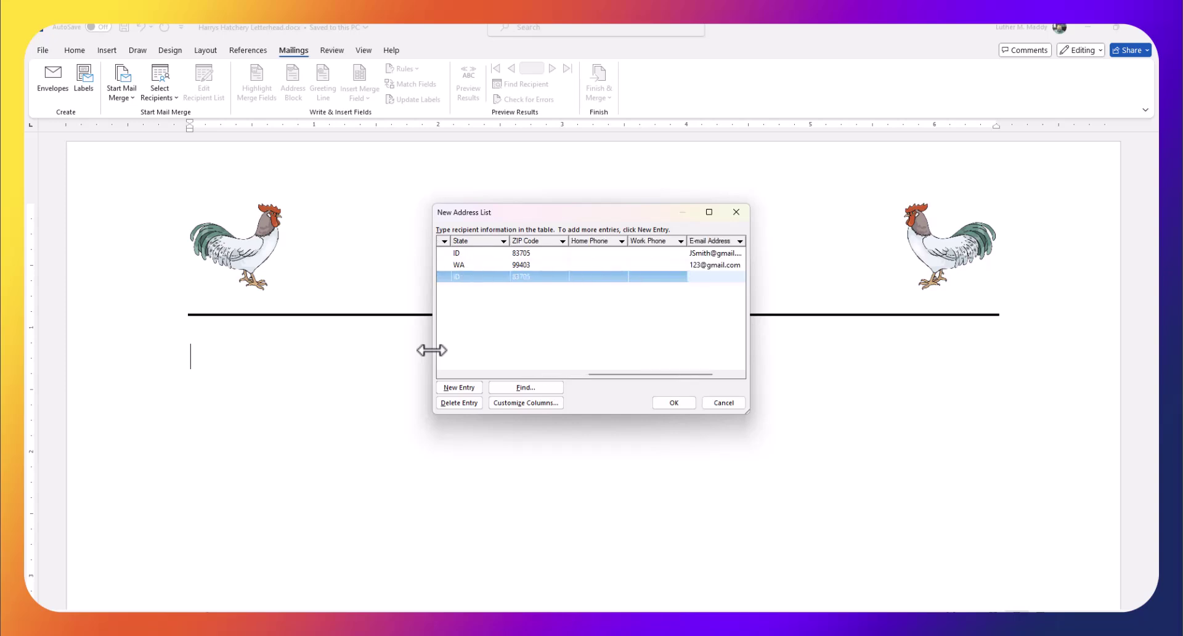
{"action": "key", "text": "Tab"}
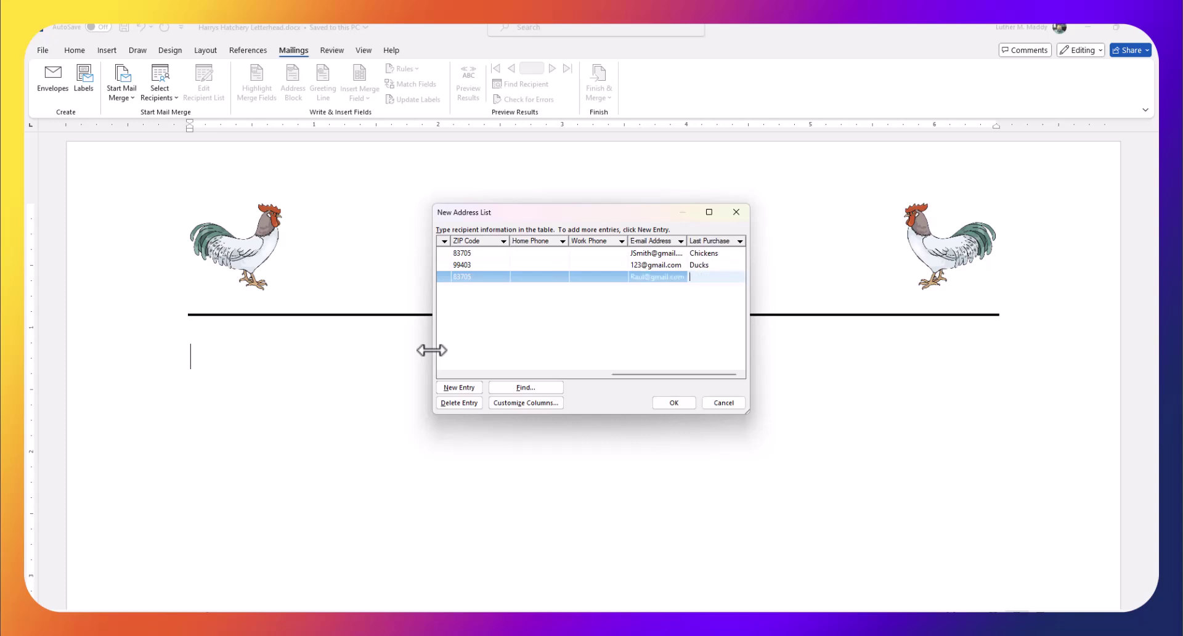
{"action": "type", "text": "Geese"}
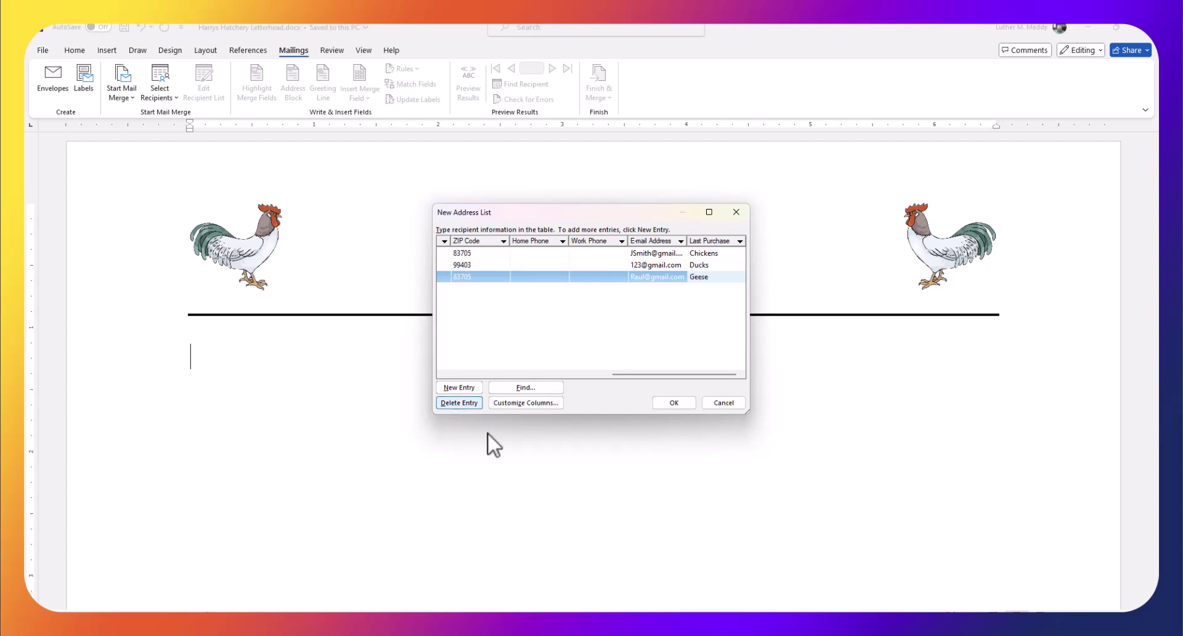
Save the recipient list as 'HarrysClients' in My Data Sources
{"action": "left_click", "coordinate": [673, 403]}
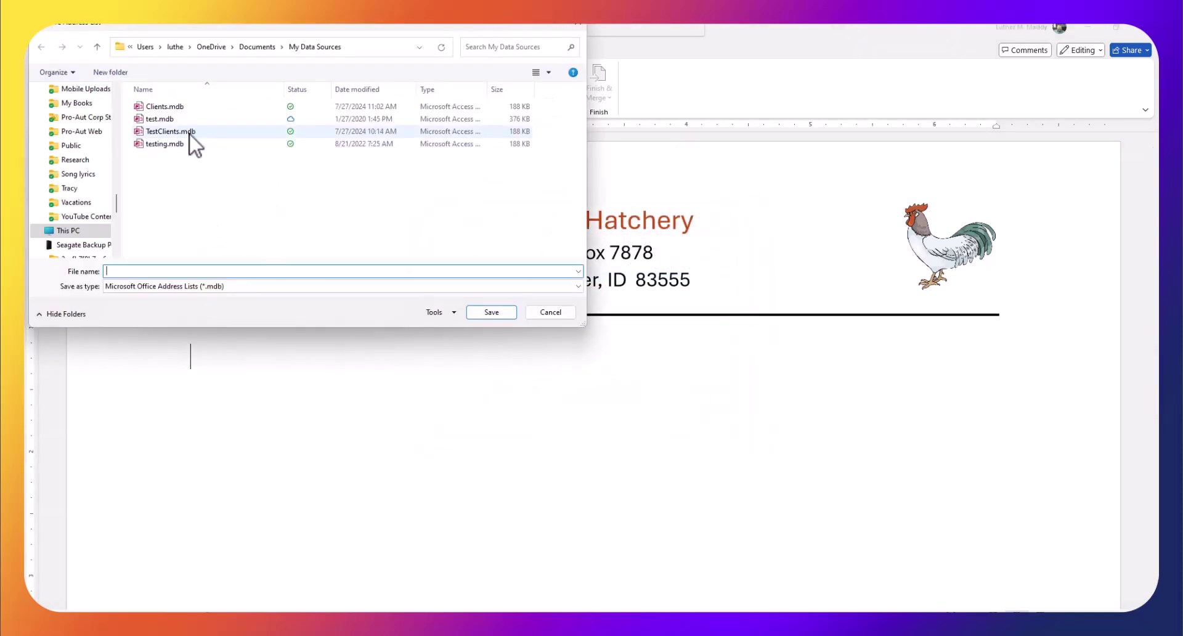
{"action": "left_click_drag", "start_coordinate": [194, 22], "coordinate": [299, 60]}
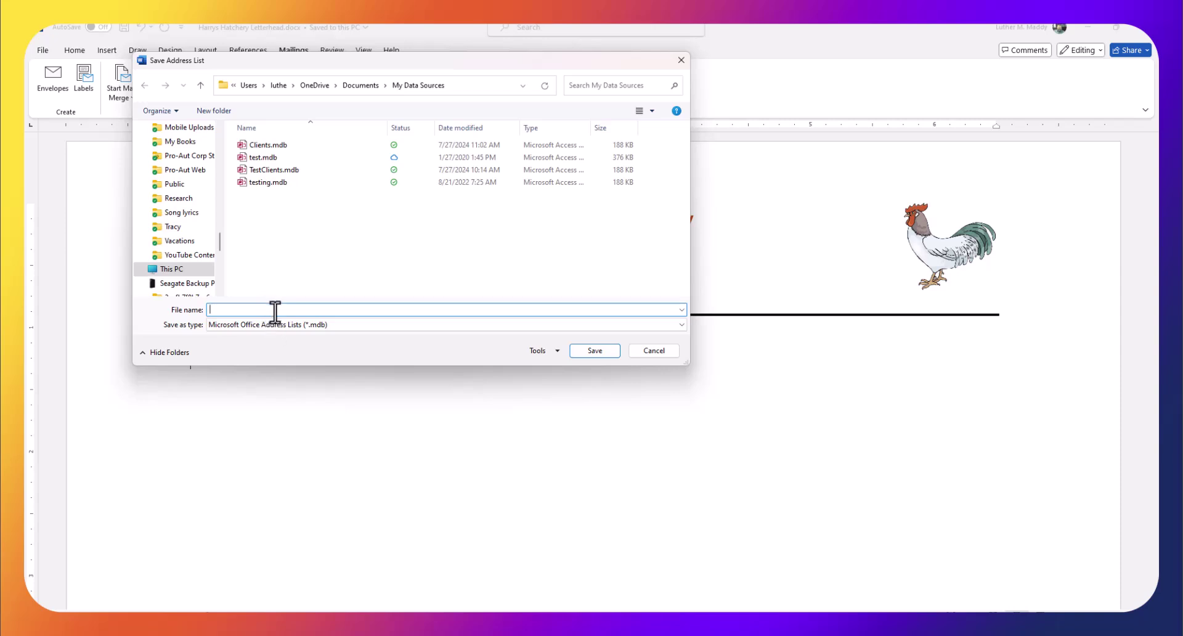
{"action": "type", "text": "HarrysClients"}
{"action": "key", "text": "Return"}
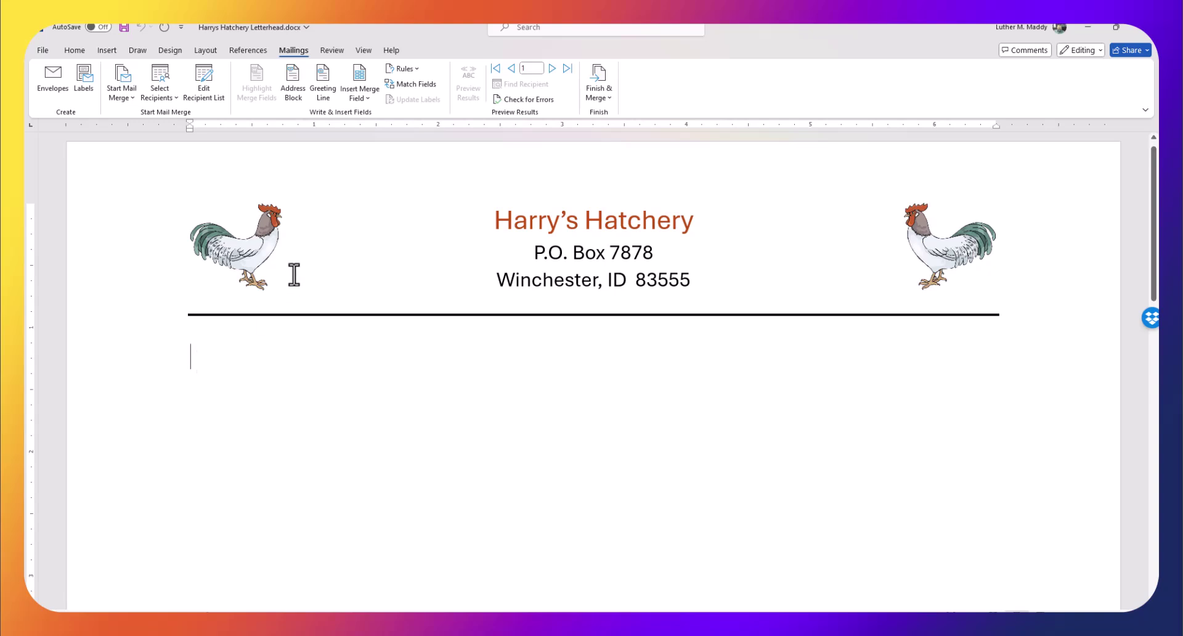
Insert a CreateDate field in MMMM d, yyyy format, showing July 27, 2024
{"action": "left_click", "coordinate": [107, 51]}
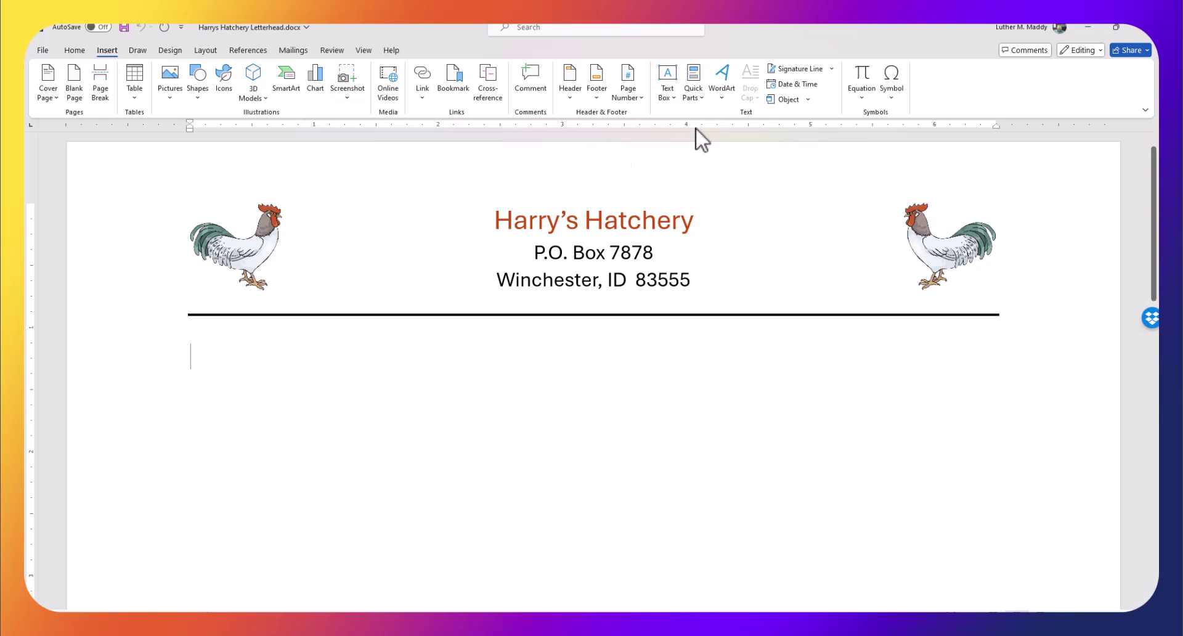
{"action": "left_click", "coordinate": [693, 93]}
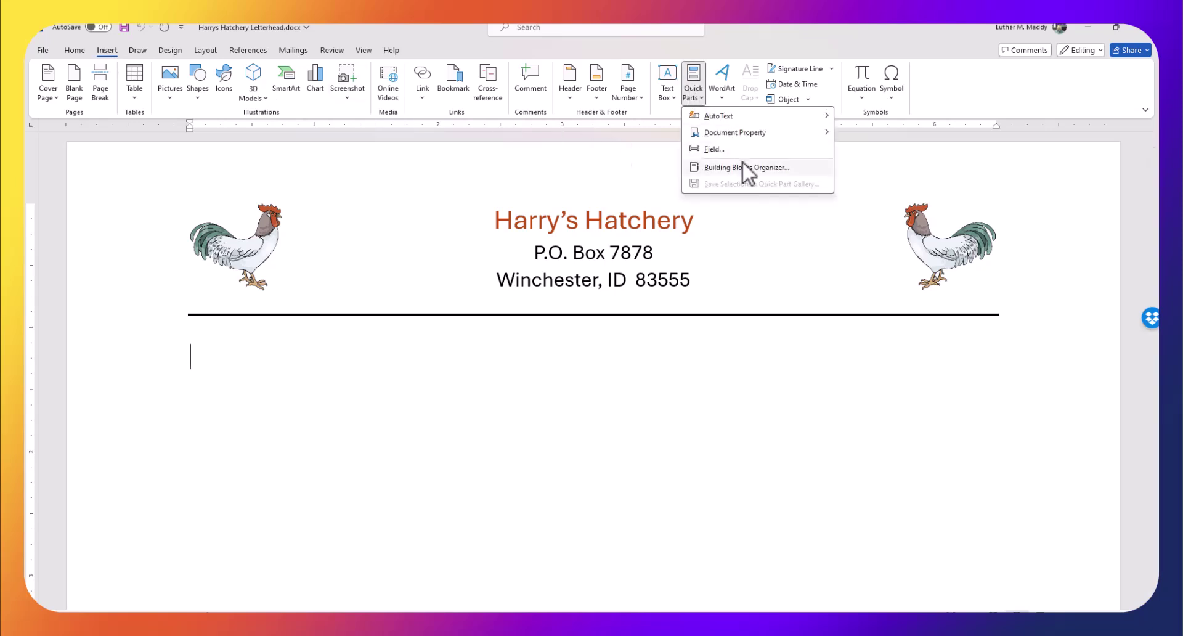
{"action": "left_click", "coordinate": [716, 148]}
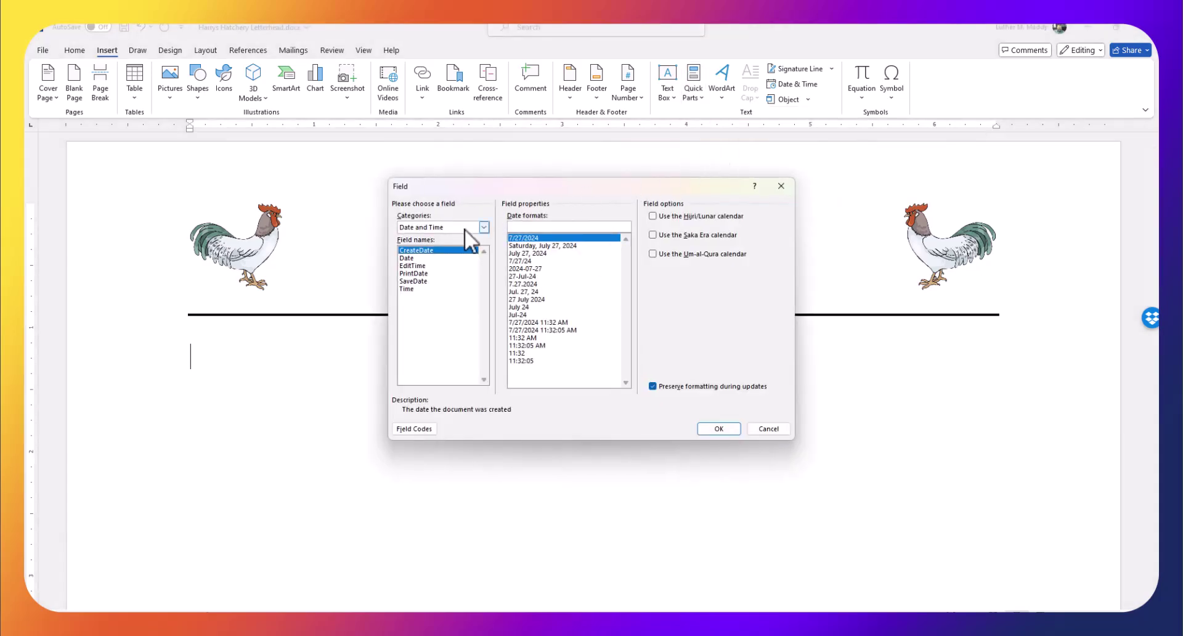
{"action": "left_click", "coordinate": [485, 227]}
{"action": "left_click", "coordinate": [404, 238]}
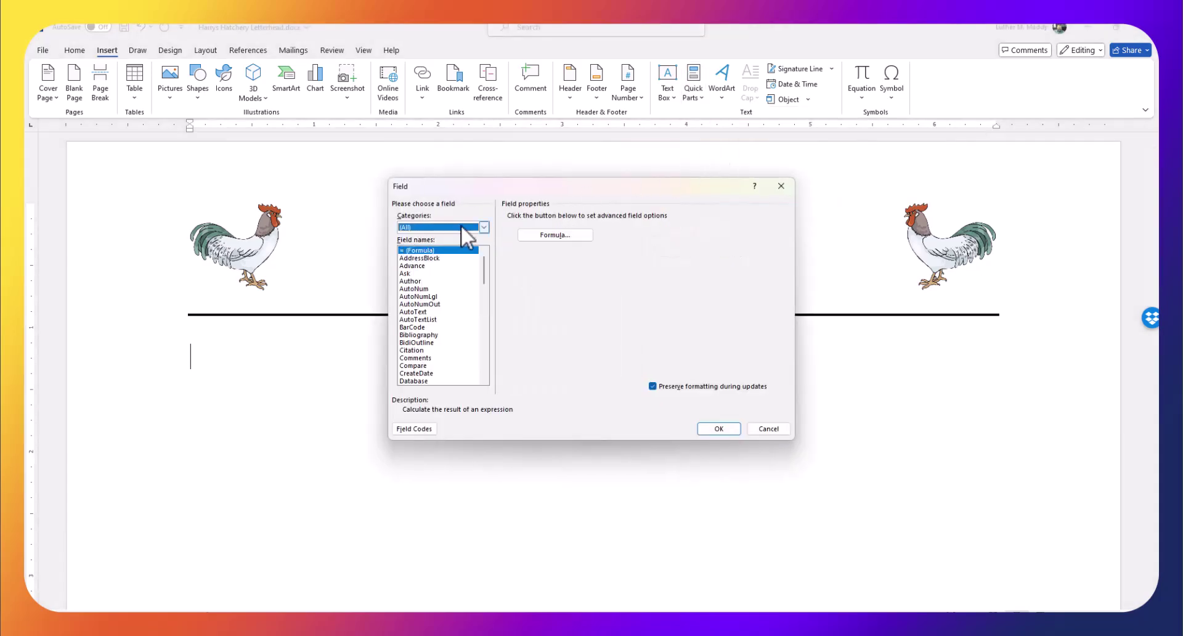
{"action": "left_click", "coordinate": [484, 226]}
{"action": "left_click", "coordinate": [432, 244]}
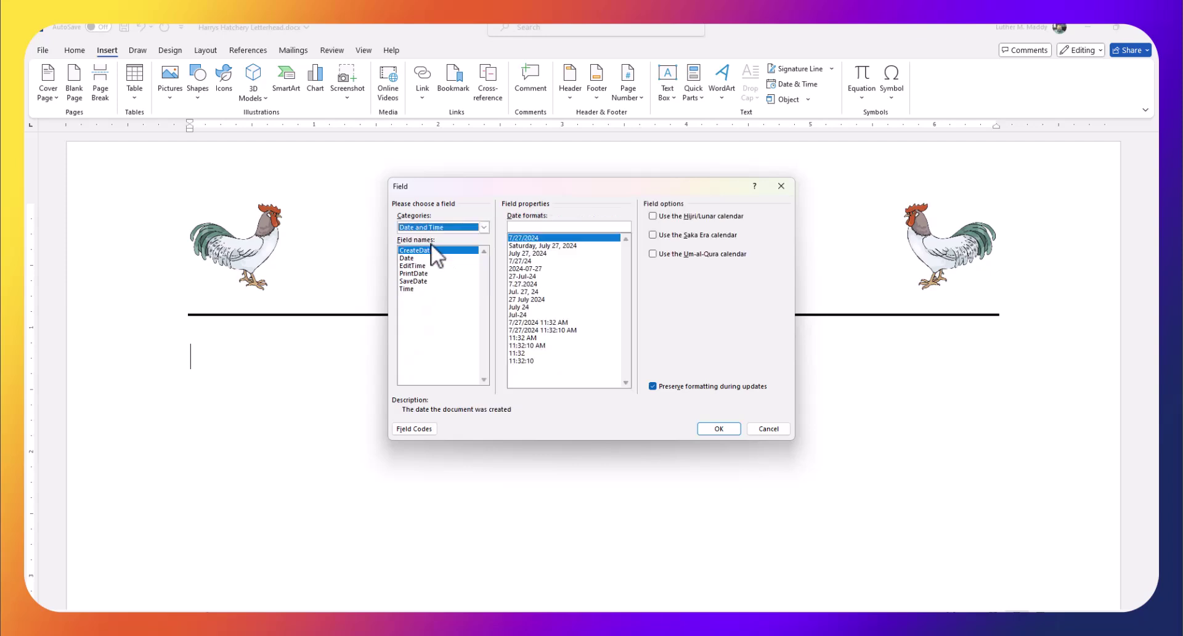
{"action": "left_click", "coordinate": [412, 250]}
{"action": "left_click", "coordinate": [528, 253]}
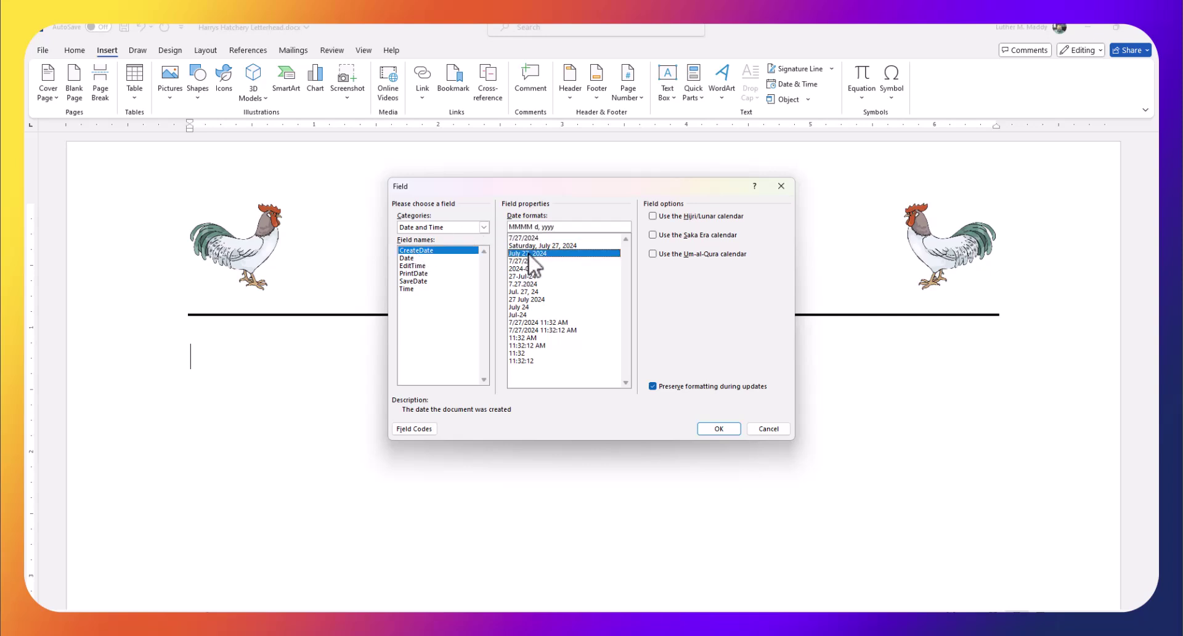
{"action": "left_click", "coordinate": [715, 428]}
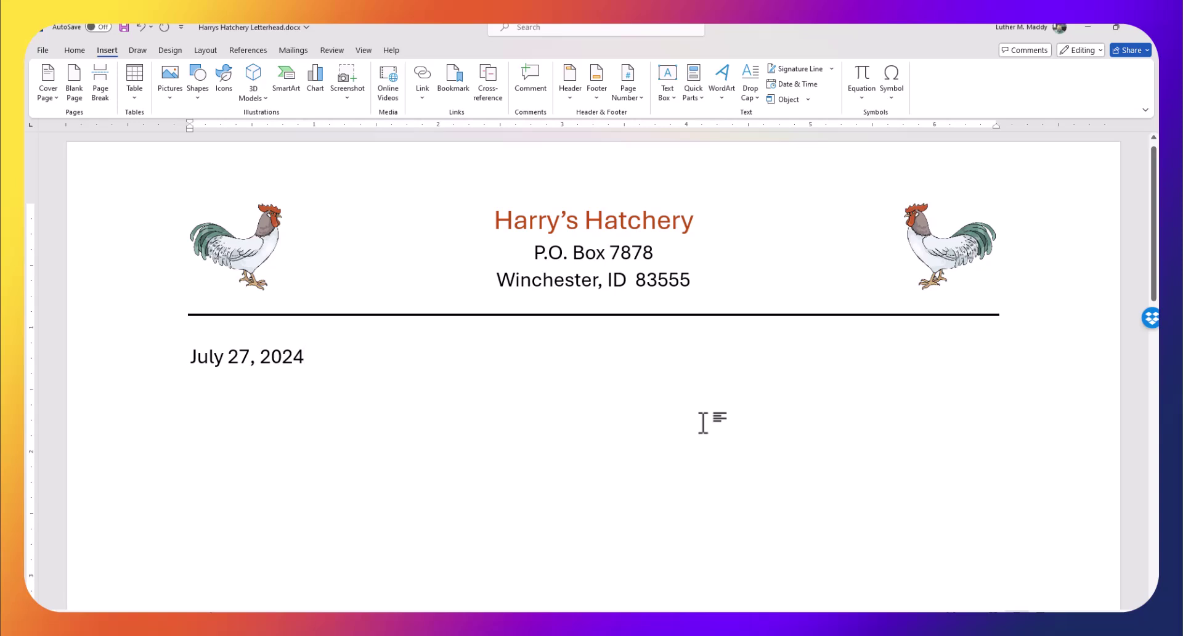
On a new line below the date, insert an Address Block using the 'Joshua Randall Jr.' name format
{"action": "key", "text": "Return"}
{"action": "key", "text": "Return"}
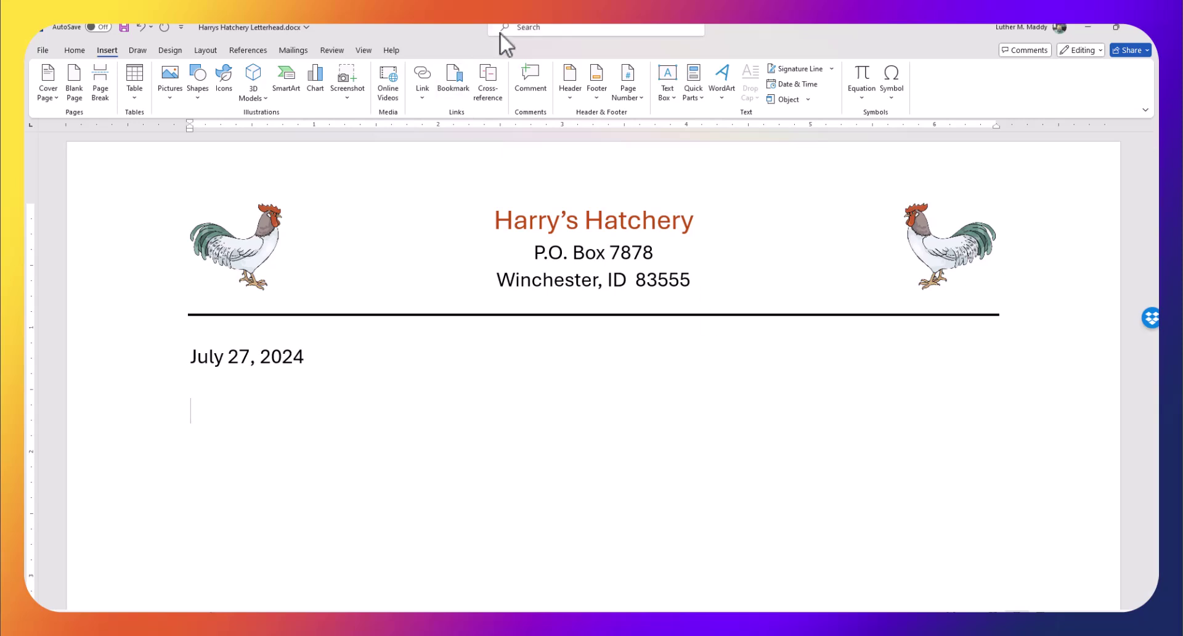
{"action": "left_click", "coordinate": [293, 47]}
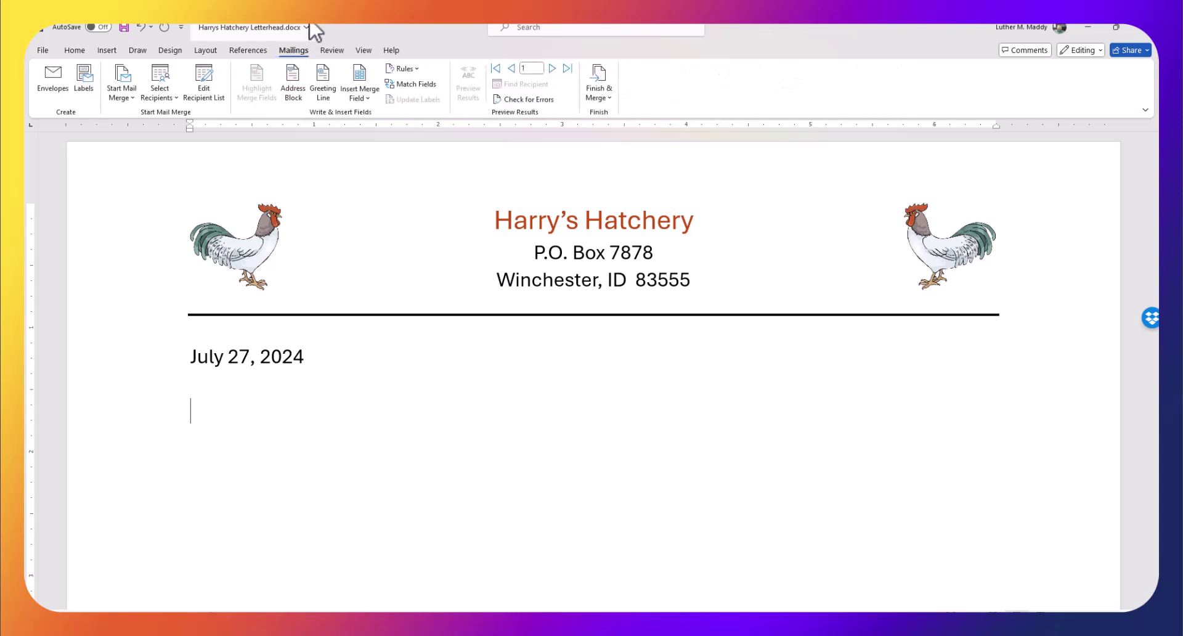
{"action": "left_click", "coordinate": [294, 90]}
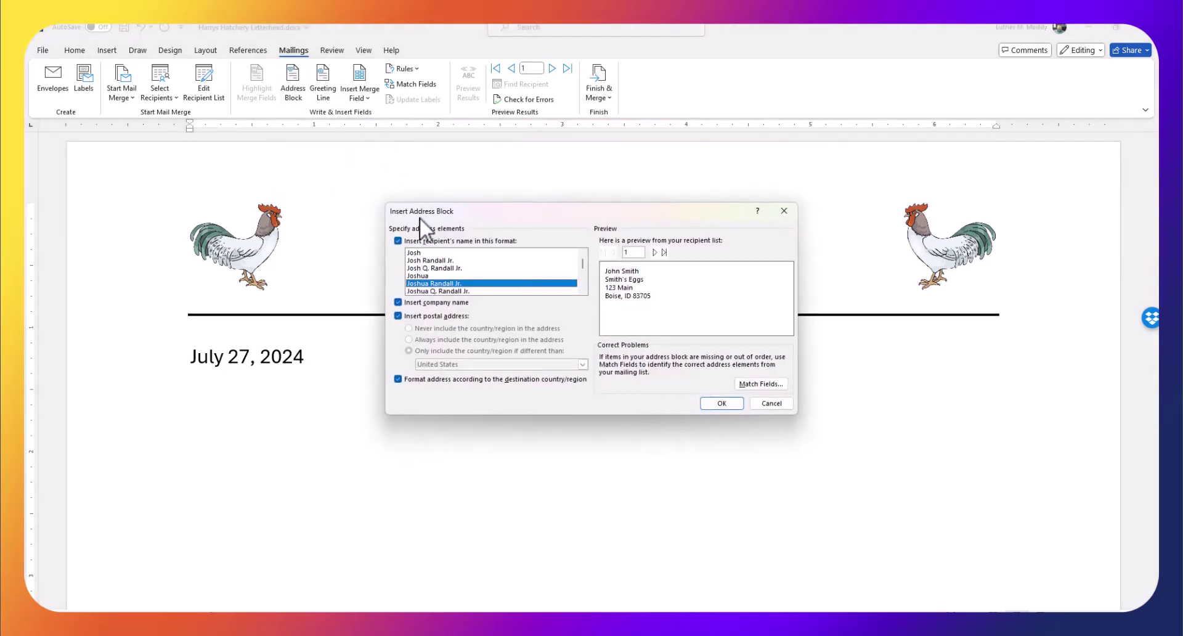
{"action": "left_click", "coordinate": [423, 252]}
{"action": "left_click", "coordinate": [430, 261]}
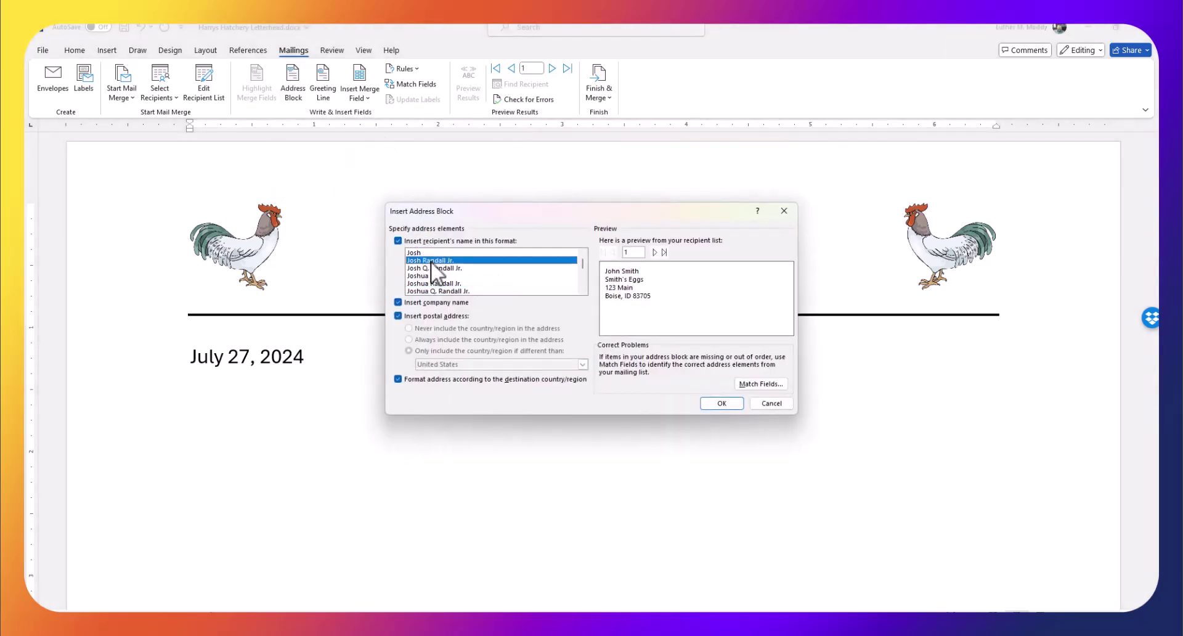
{"action": "left_click", "coordinate": [433, 269]}
{"action": "left_click", "coordinate": [427, 276]}
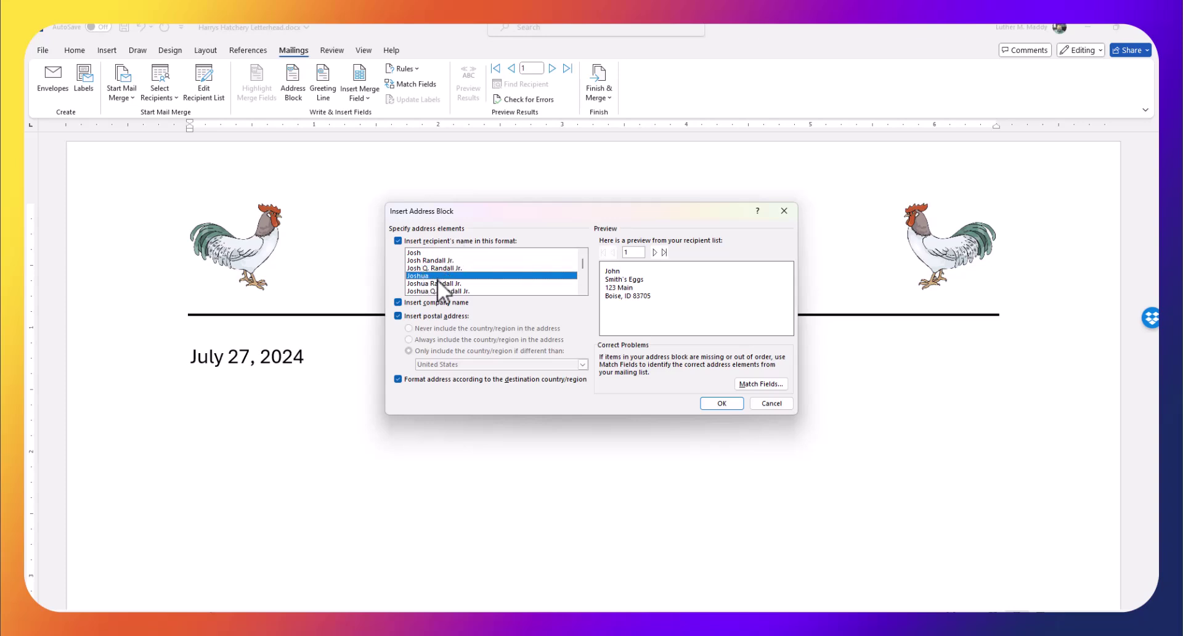
{"action": "left_click", "coordinate": [444, 283]}
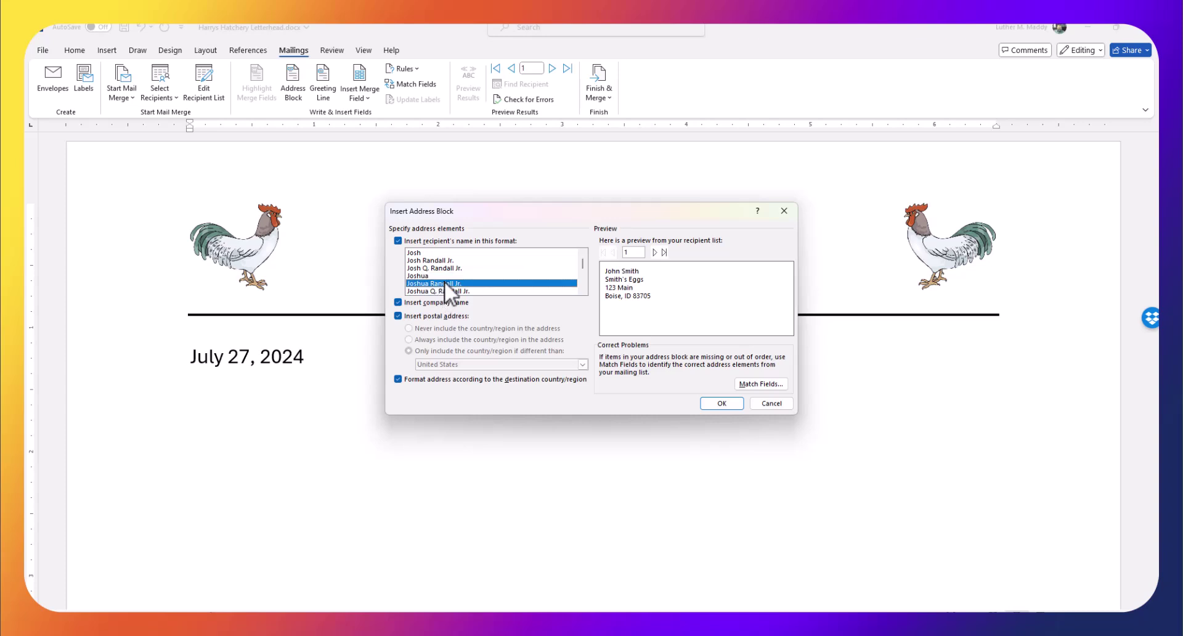
{"action": "left_click", "coordinate": [721, 403]}
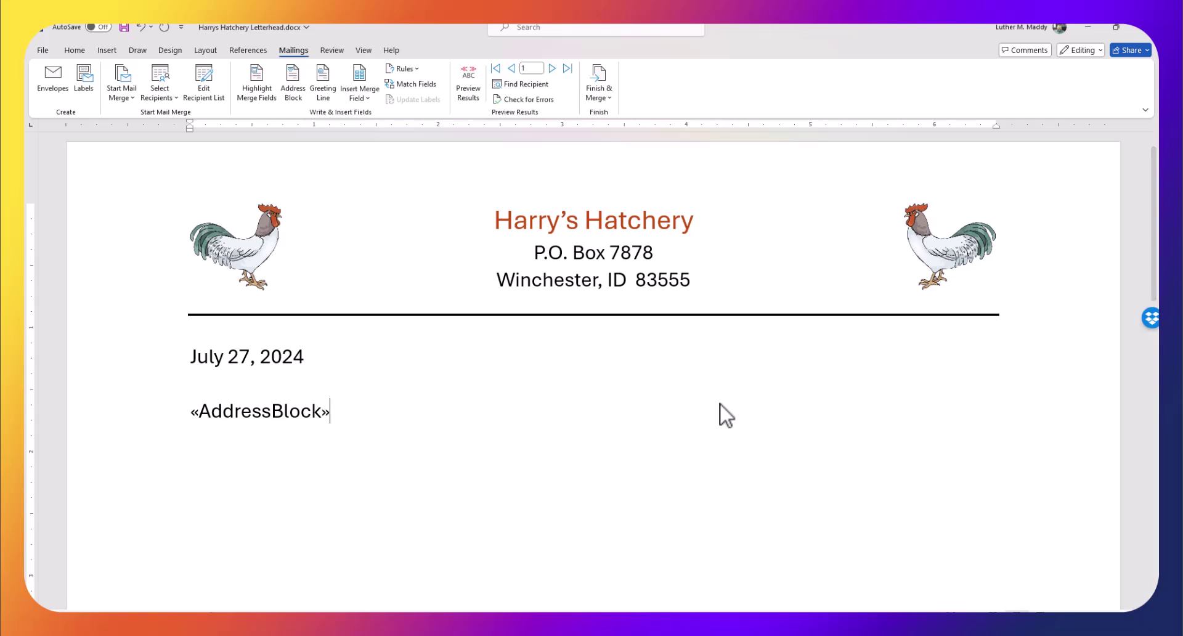
Type the greeting 'Dear «First_Name»,' on a new line below the address block
{"action": "key", "text": "Return"}
{"action": "key", "text": "Return"}
{"action": "type", "text": "Dear"}
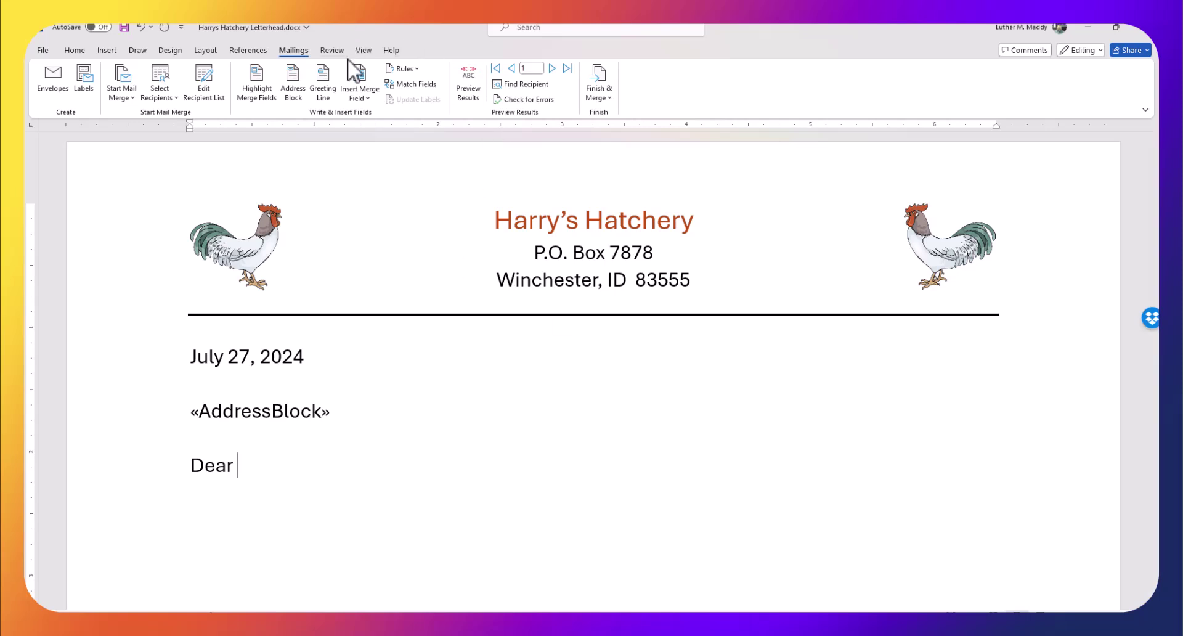
{"action": "left_click", "coordinate": [364, 89]}
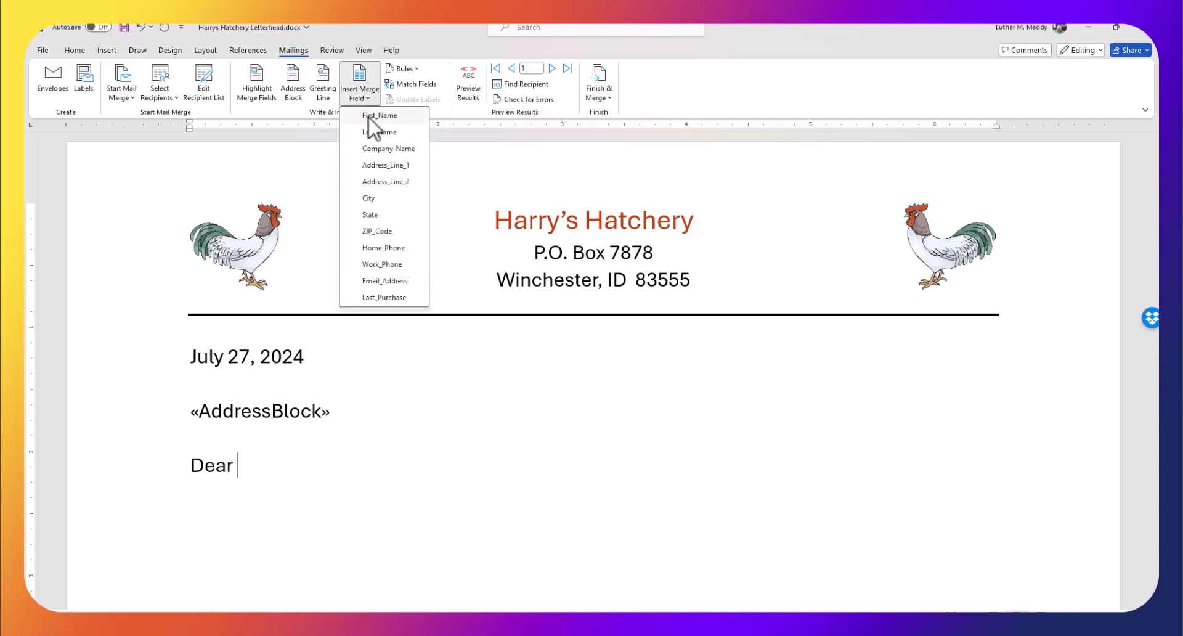
{"action": "left_click", "coordinate": [373, 115]}
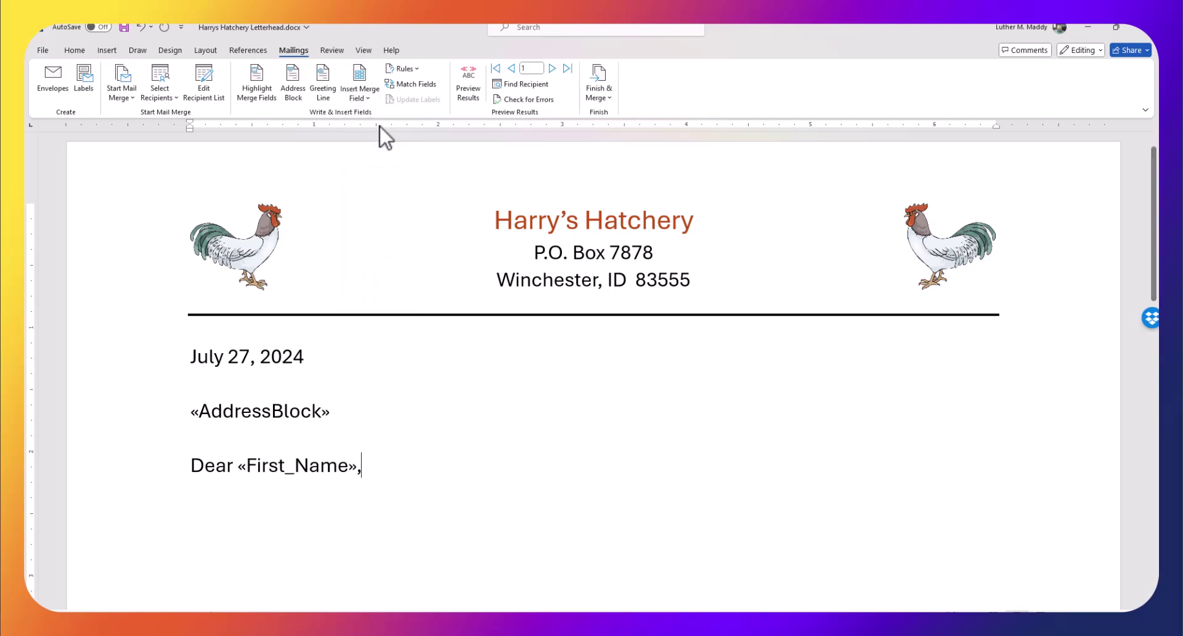
{"action": "type", "text": ","}
Add body lines 'We want to let you know that our Chickens are on sale.' and 'Come by and see.'
{"action": "key", "text": "Return"}
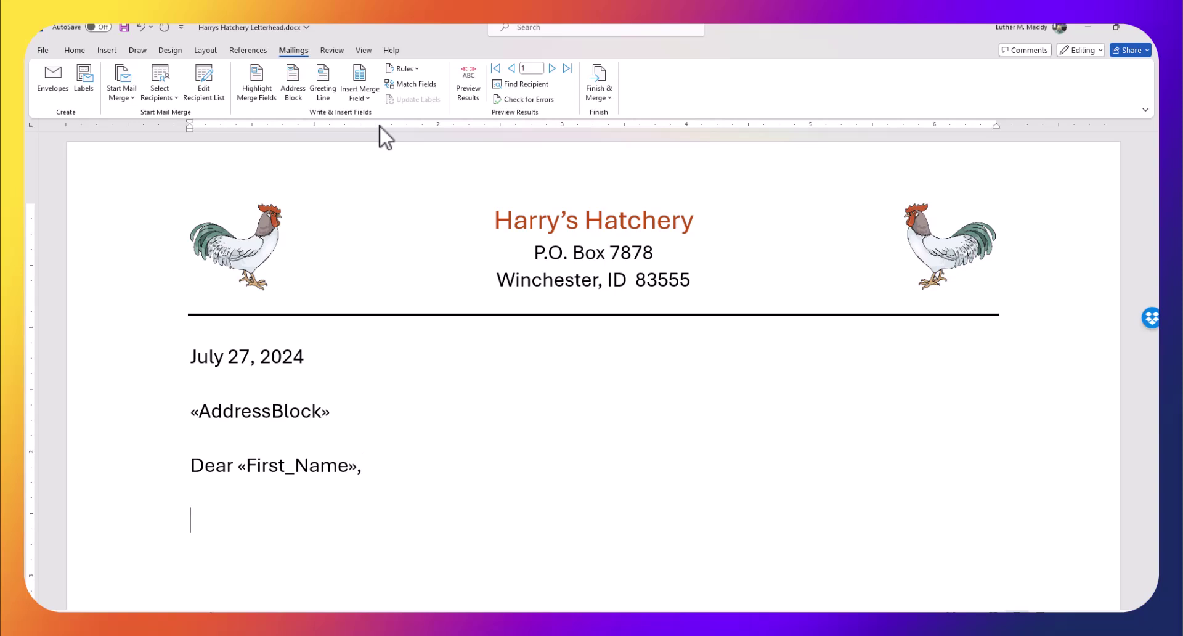
{"action": "type", "text": "Er"}
{"action": "key", "text": "BackSpace"}
{"action": "key", "text": "BackSpace"}
{"action": "type", "text": "We want to let"}
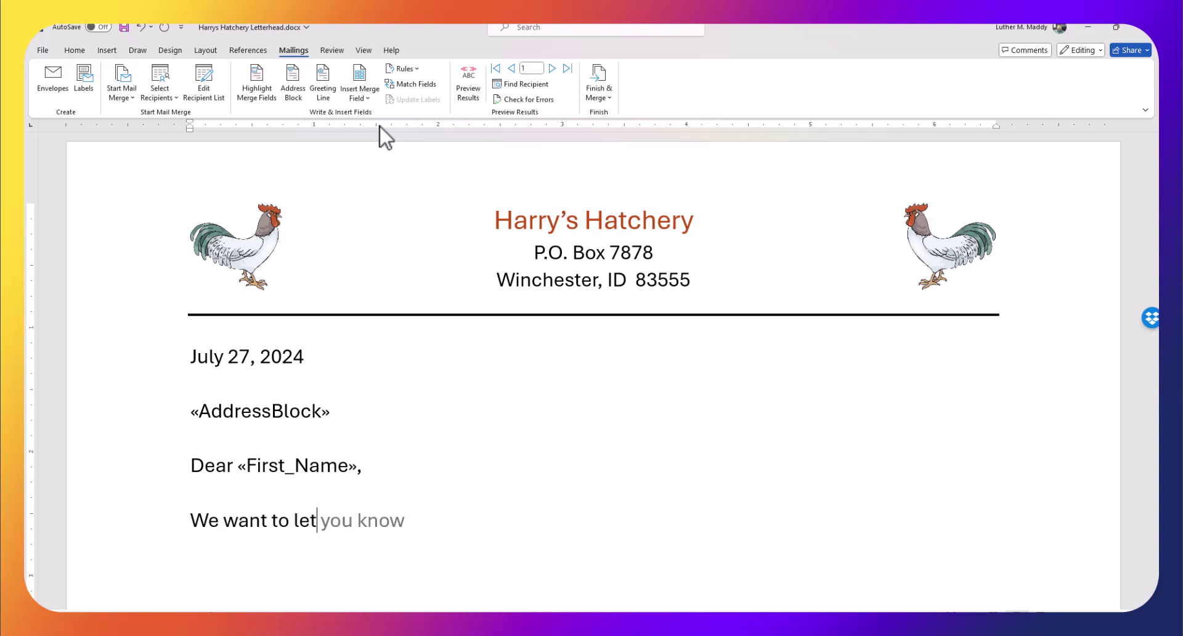
{"action": "type", "text": " you know that our"}
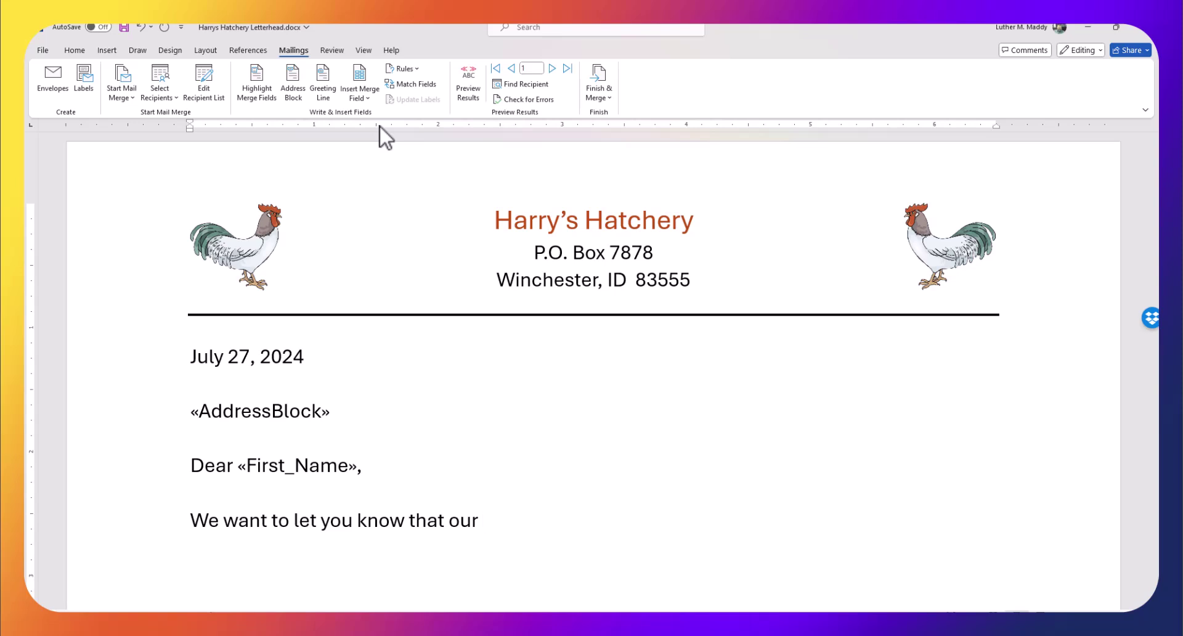
{"action": "type", "text": " Chicken"}
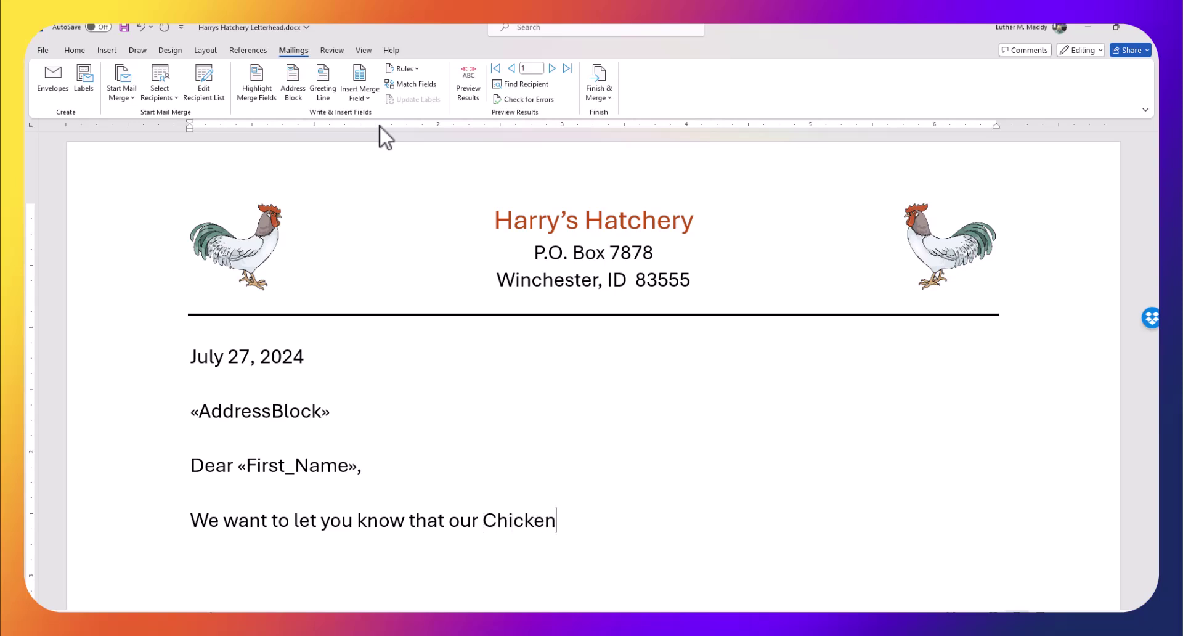
{"action": "type", "text": "s are on sales"}
{"action": "key", "text": "BackSpace"}
{"action": "type", "text": "."}
{"action": "key", "text": "Return"}
{"action": "type", "text": "Co"}
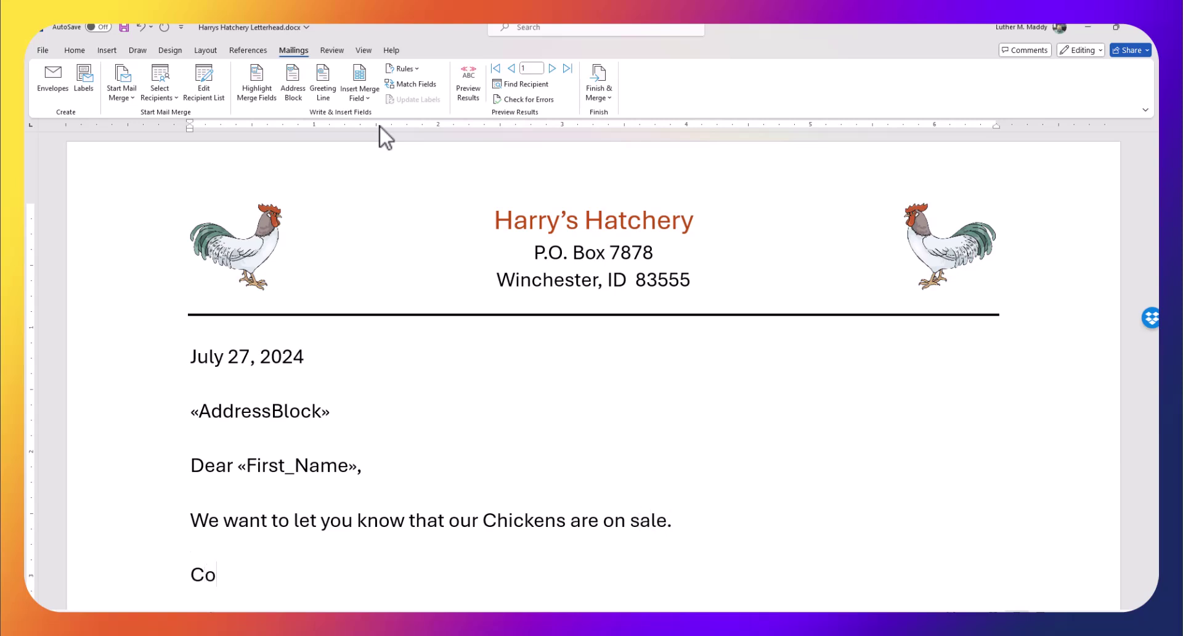
{"action": "type", "text": "me by and see."}
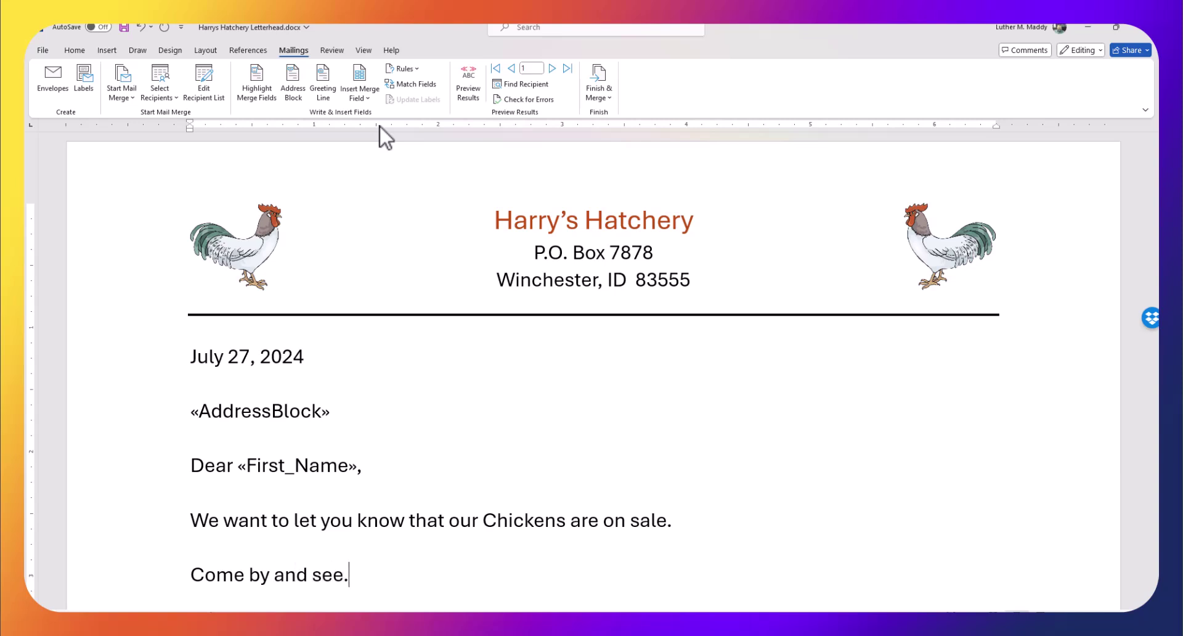
{"action": "key", "text": "Return"}
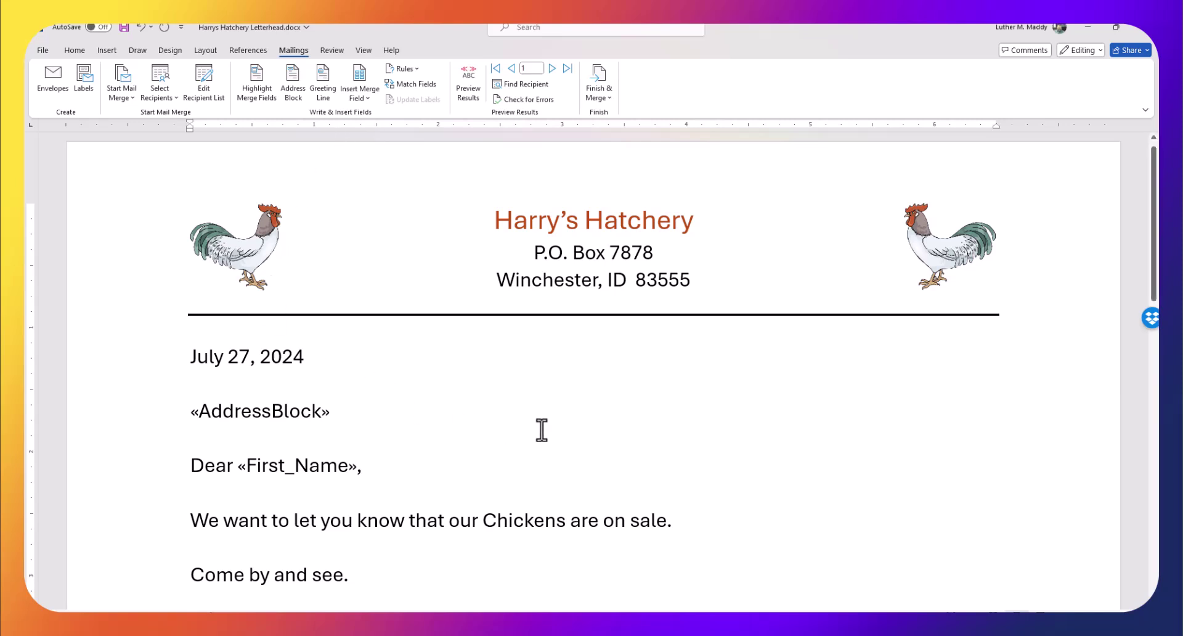
{"action": "scroll", "coordinate": [542, 431], "scroll_direction": "down", "scroll_amount": 1}
{"action": "scroll", "coordinate": [542, 431], "scroll_direction": "up", "scroll_amount": 1}
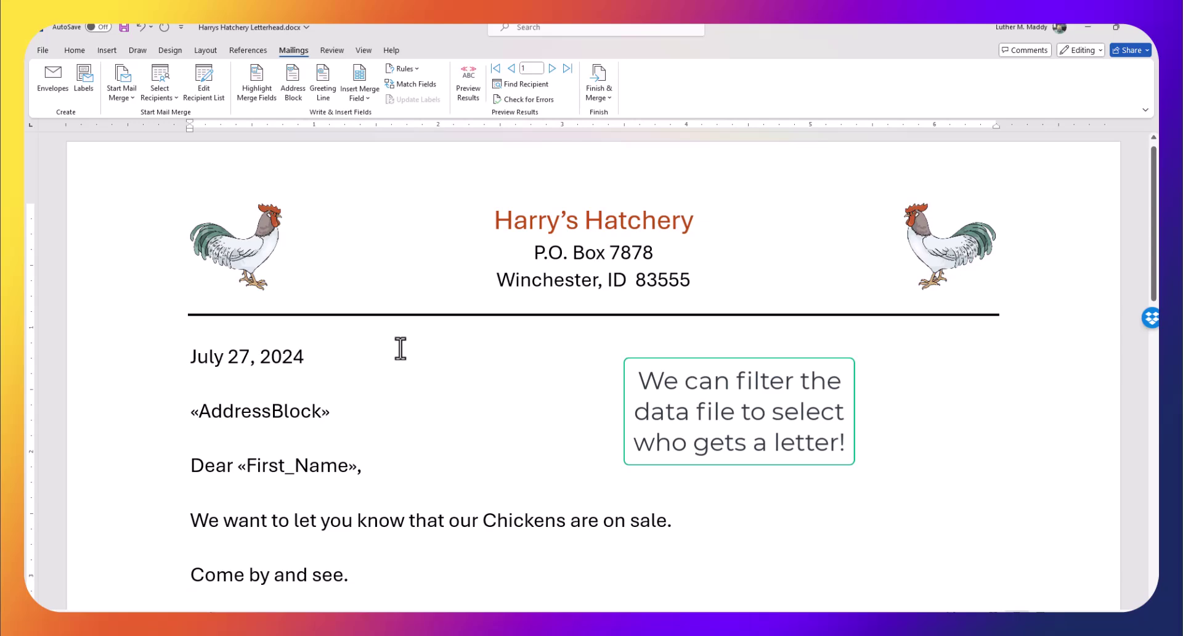
Open HarrysClients.mdb for editing and scroll right to its Last Purchase column
{"action": "left_click", "coordinate": [203, 85]}
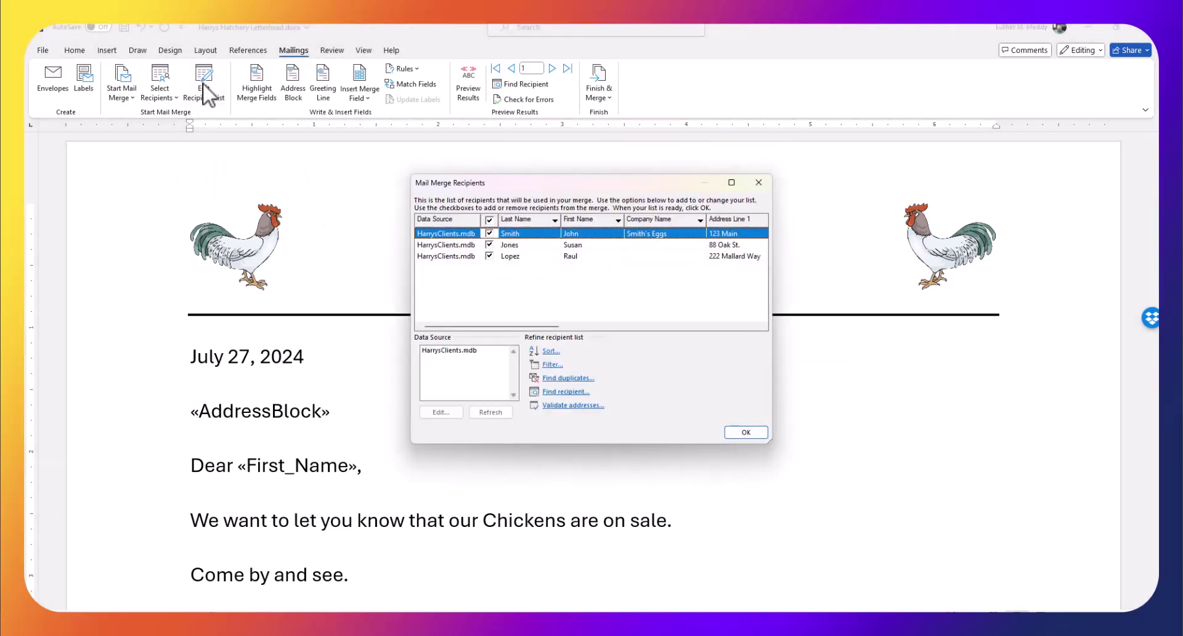
{"action": "left_click", "coordinate": [441, 350]}
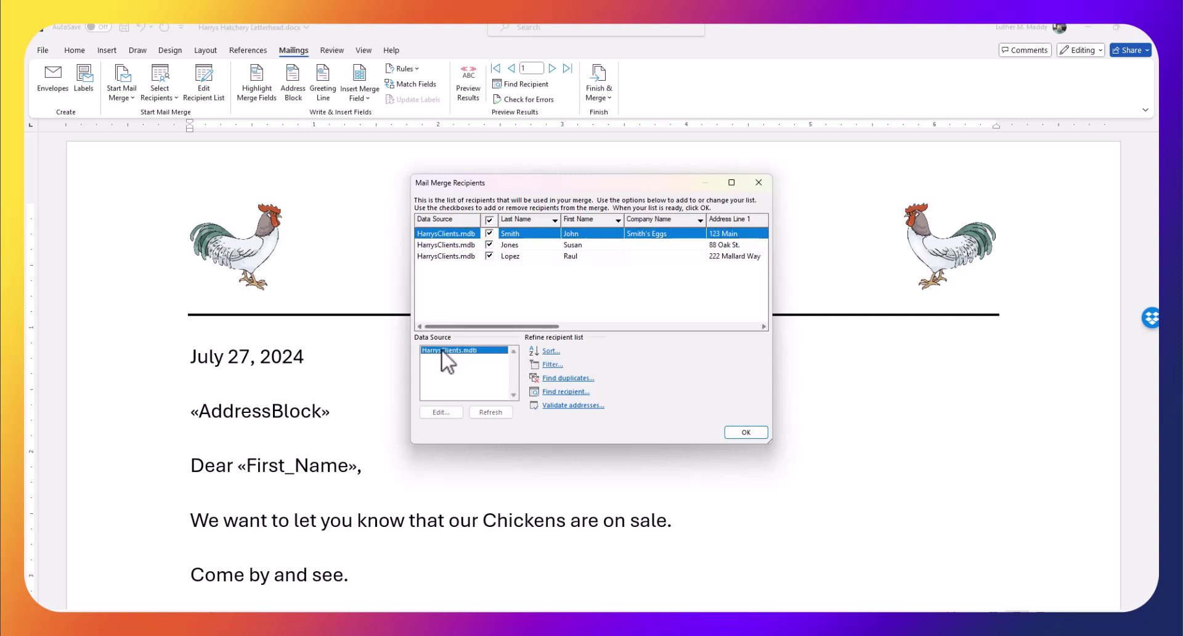
{"action": "left_click", "coordinate": [441, 411]}
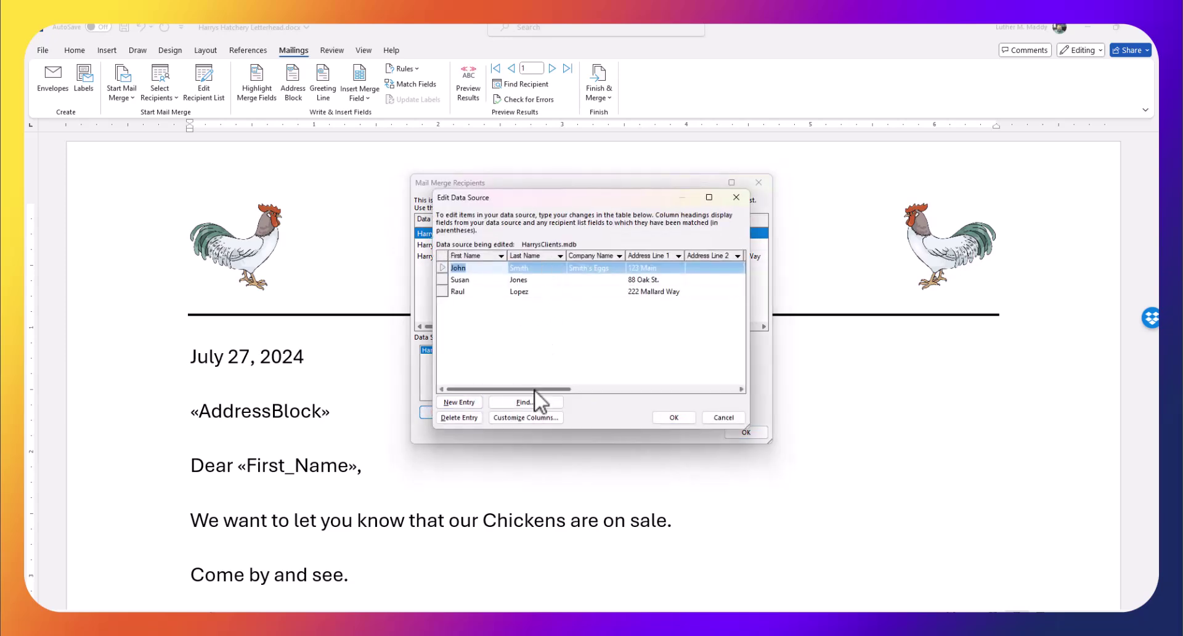
{"action": "left_click_drag", "start_coordinate": [534, 389], "coordinate": [707, 382]}
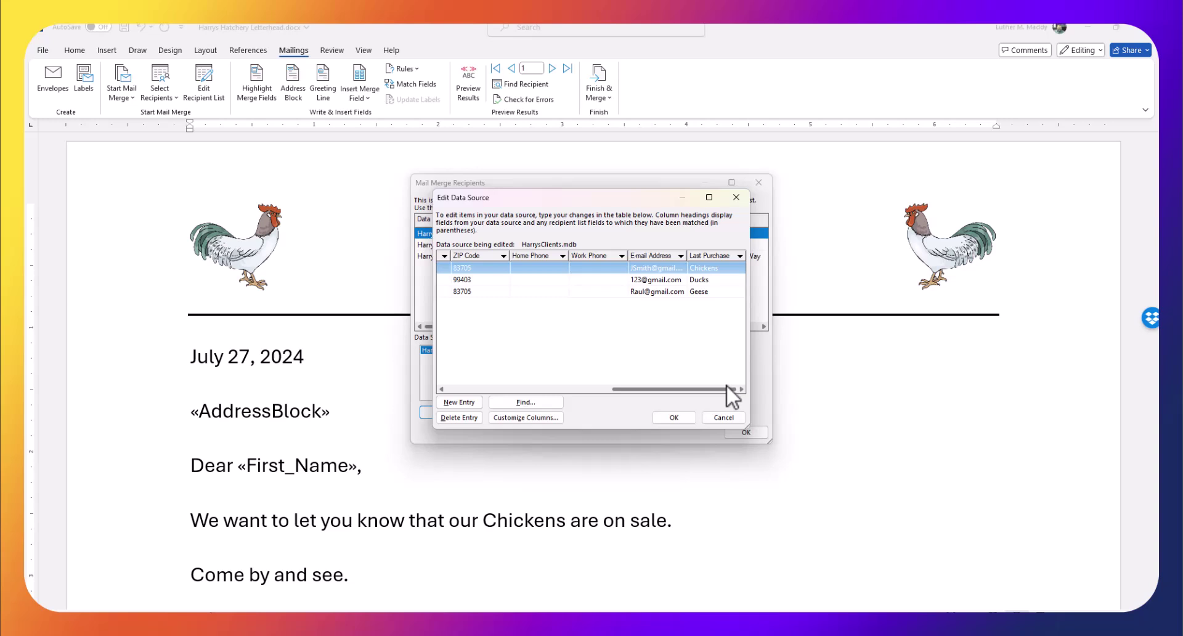
{"action": "left_click_drag", "start_coordinate": [726, 384], "coordinate": [731, 390]}
Build an advanced filter on the Last Purchase field, comparing it equal to Chickens
{"action": "left_click", "coordinate": [739, 256]}
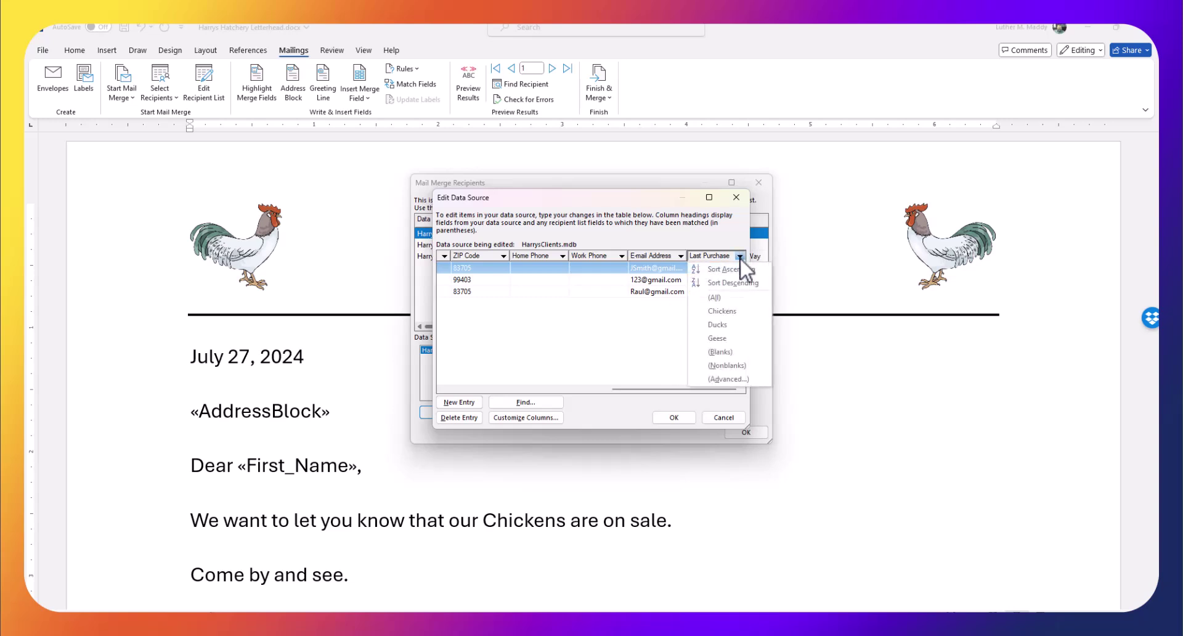
{"action": "left_click", "coordinate": [727, 378]}
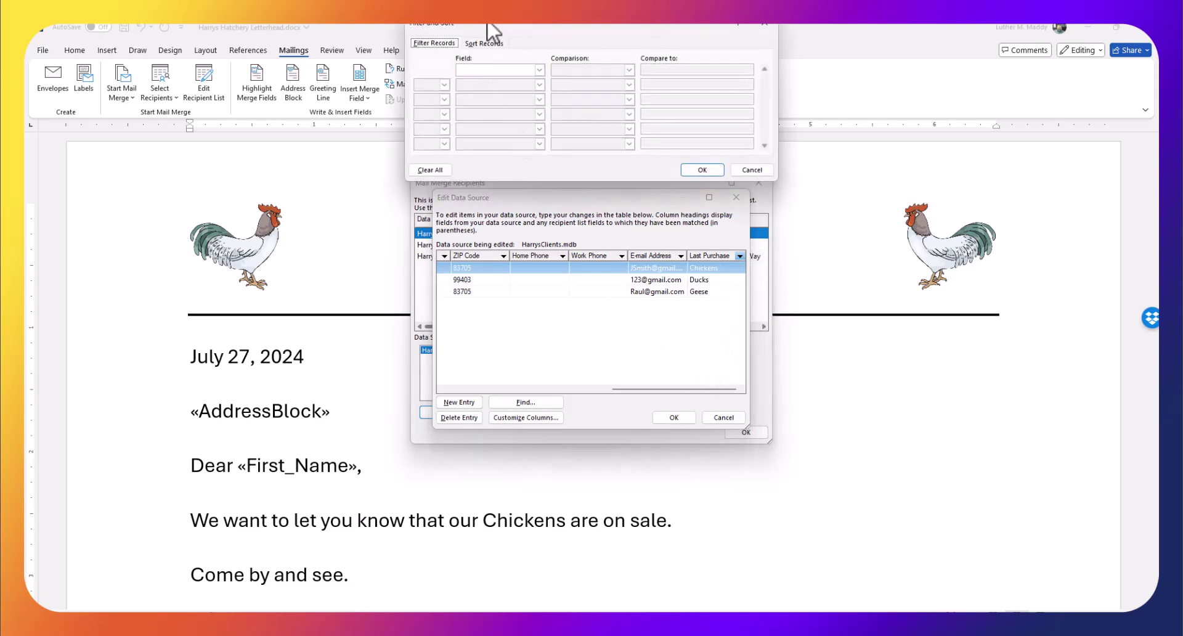
{"action": "left_click_drag", "start_coordinate": [488, 23], "coordinate": [441, 120]}
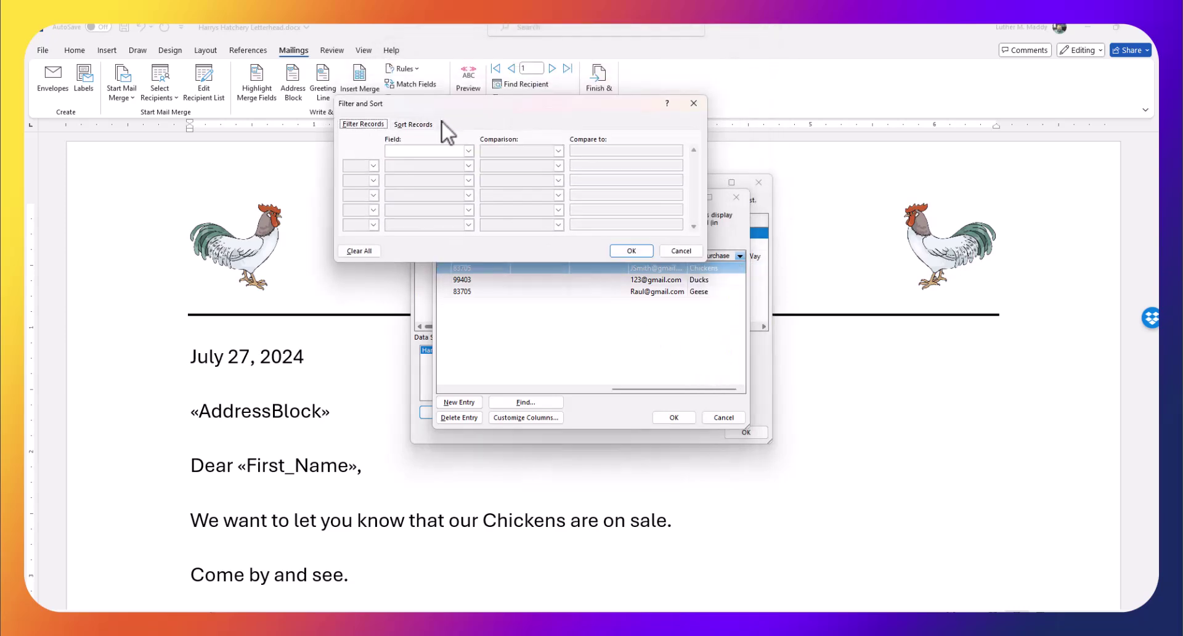
{"action": "left_click", "coordinate": [468, 150]}
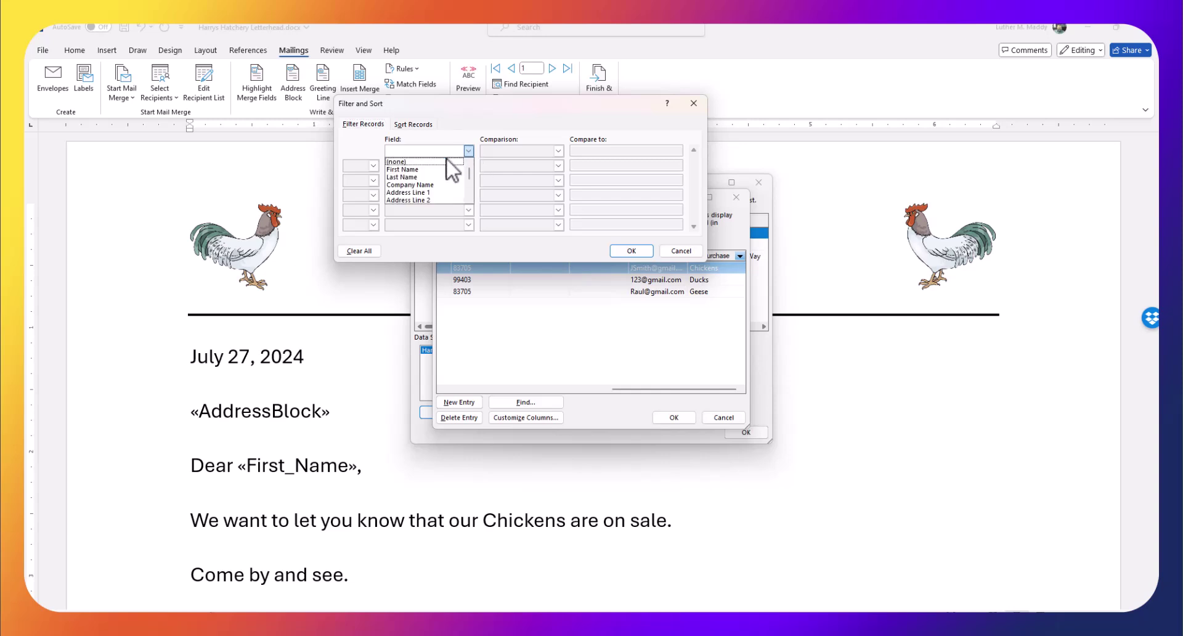
{"action": "scroll", "coordinate": [443, 173], "scroll_direction": "down", "scroll_amount": 3}
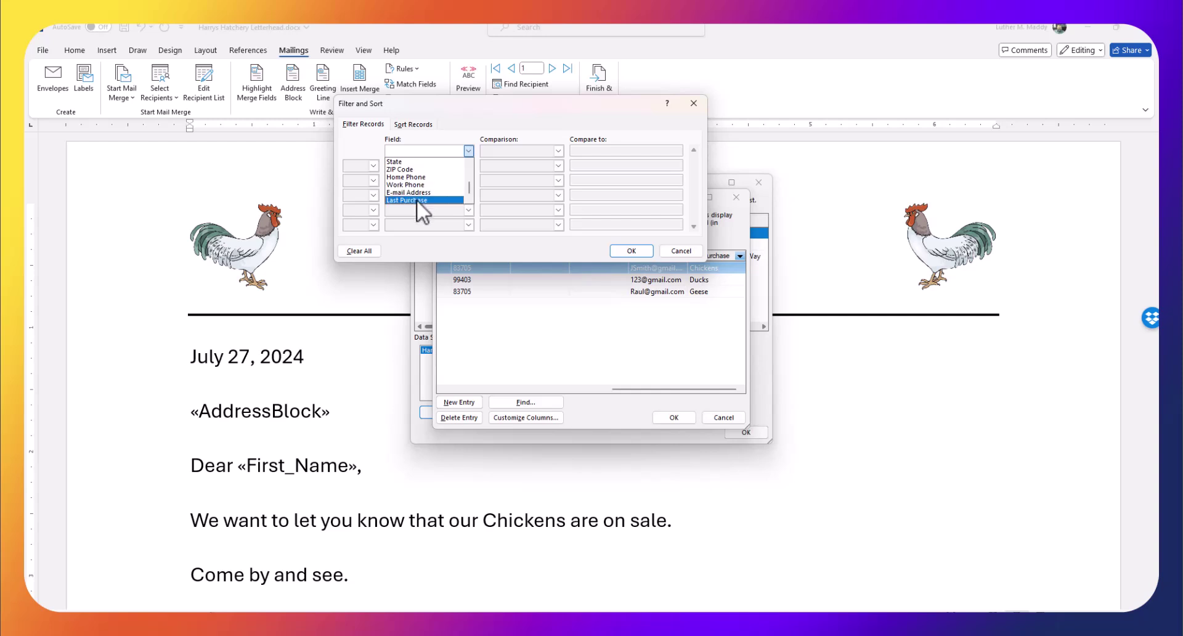
{"action": "left_click", "coordinate": [417, 200]}
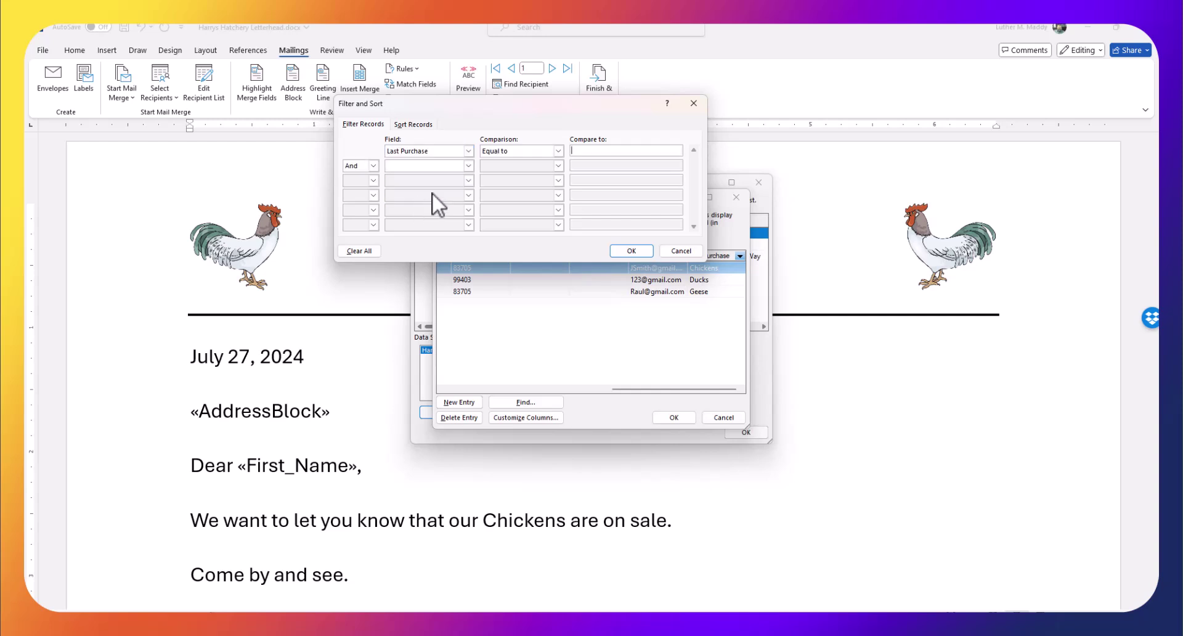
{"action": "left_click", "coordinate": [607, 150]}
Apply the Chickens filter, save the changes to HarrysClients.mdb, and close the recipient dialogs
{"action": "left_click", "coordinate": [630, 250]}
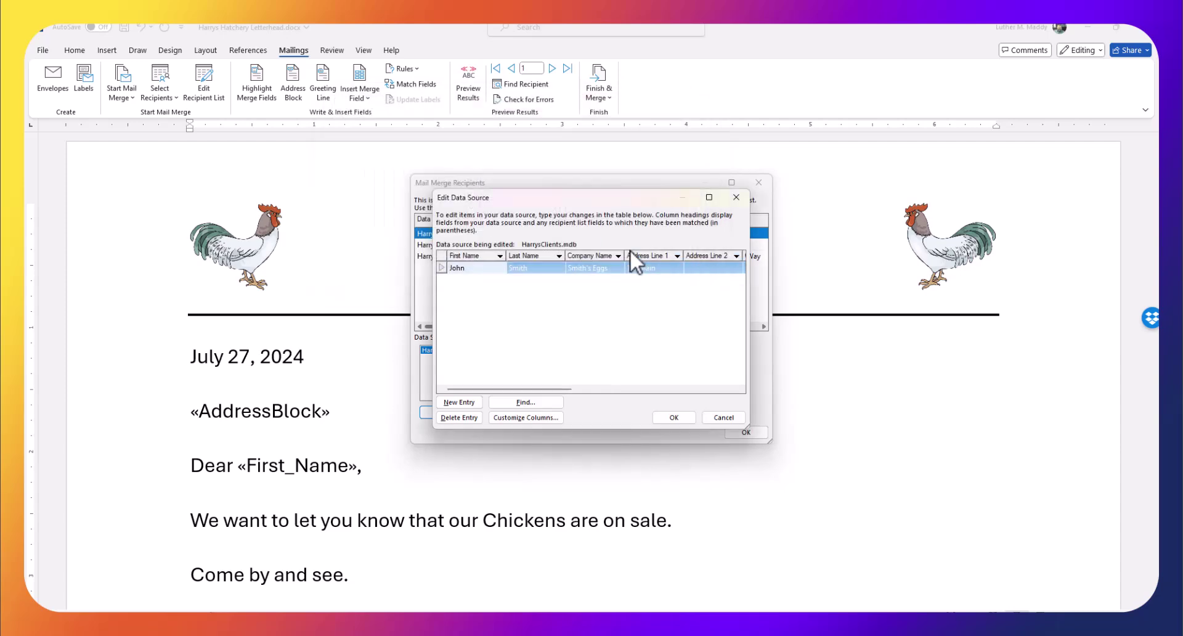
{"action": "left_click", "coordinate": [664, 412]}
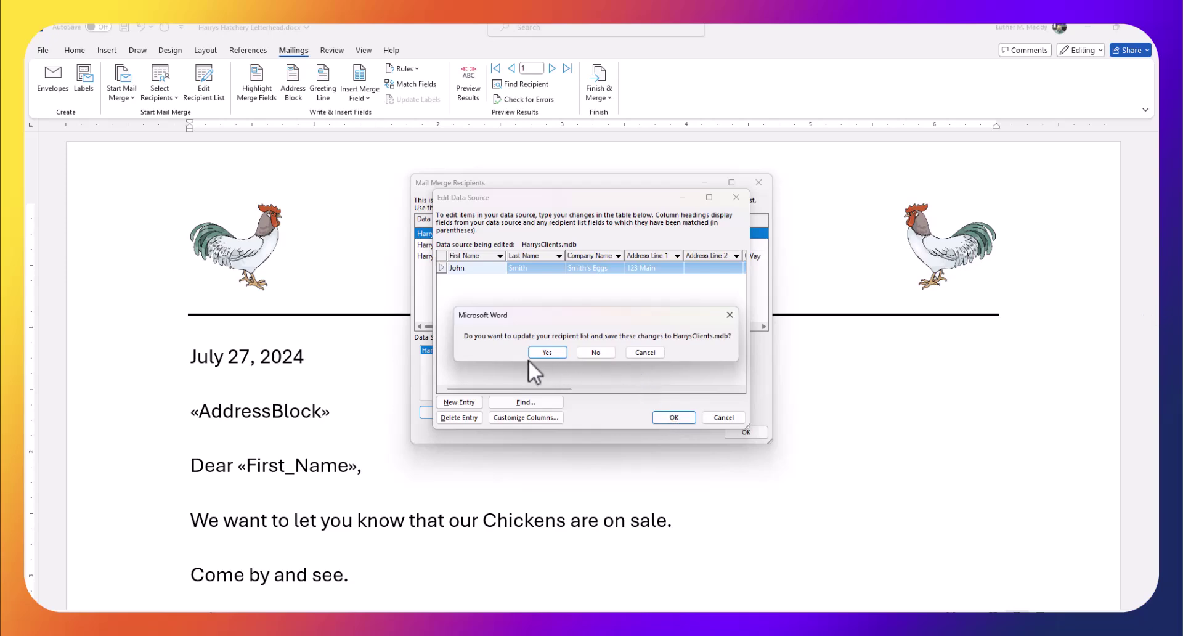
{"action": "left_click", "coordinate": [547, 353]}
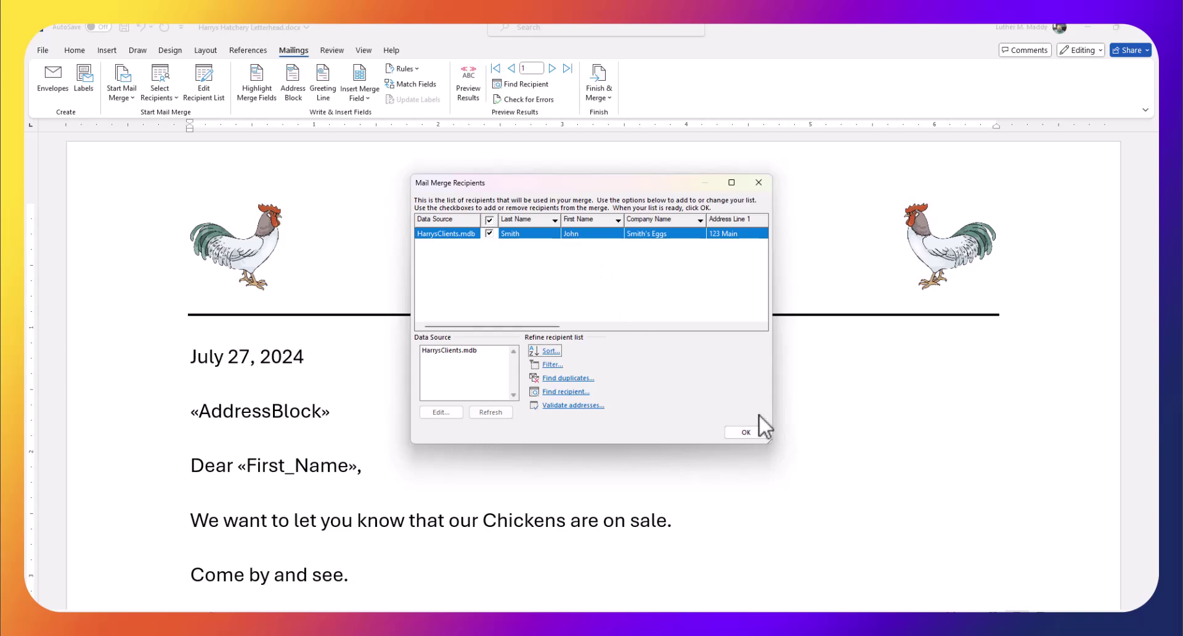
{"action": "left_click", "coordinate": [752, 432]}
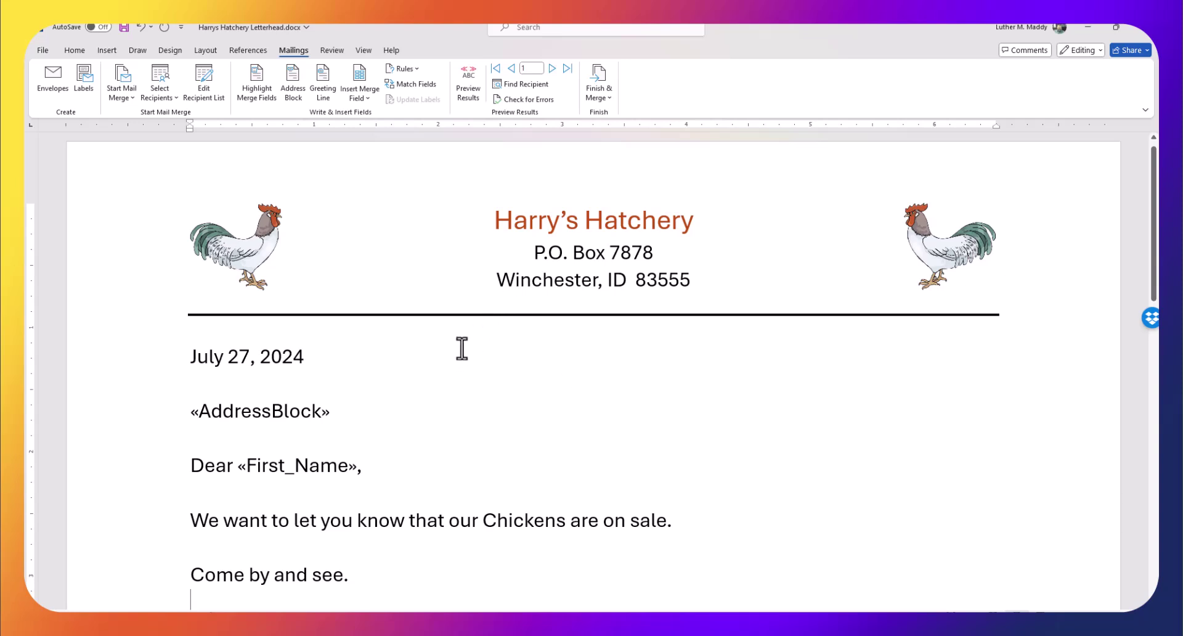
Merge all records into a new editable document, Letters2, via Edit Individual Documents
{"action": "left_click", "coordinate": [598, 97]}
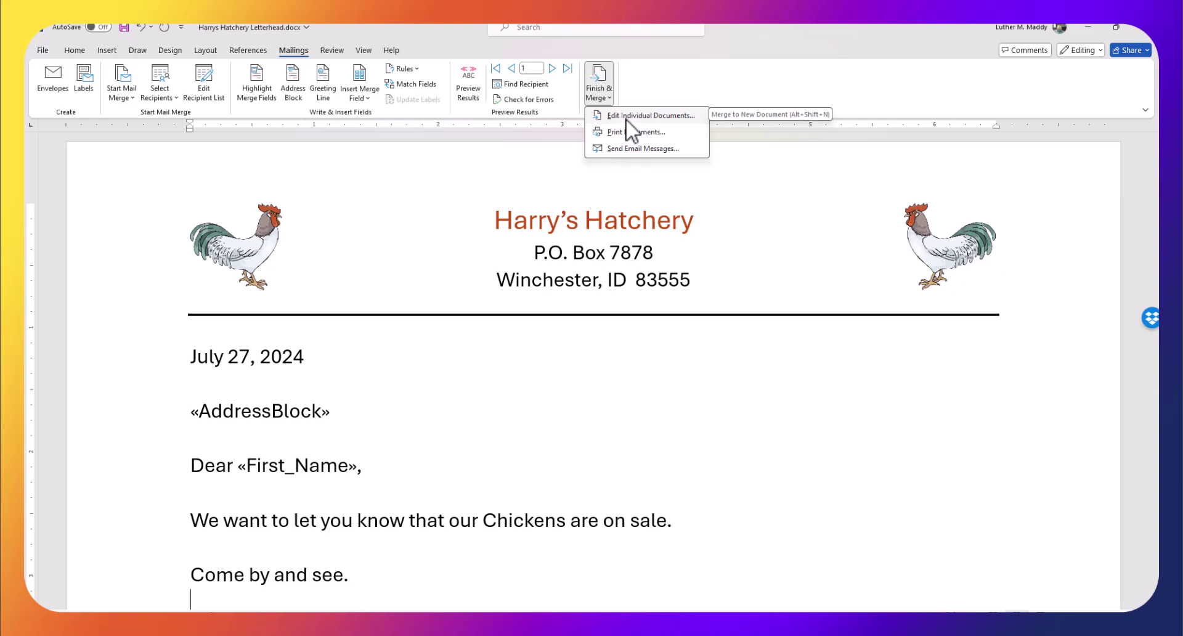
{"action": "left_click", "coordinate": [626, 117]}
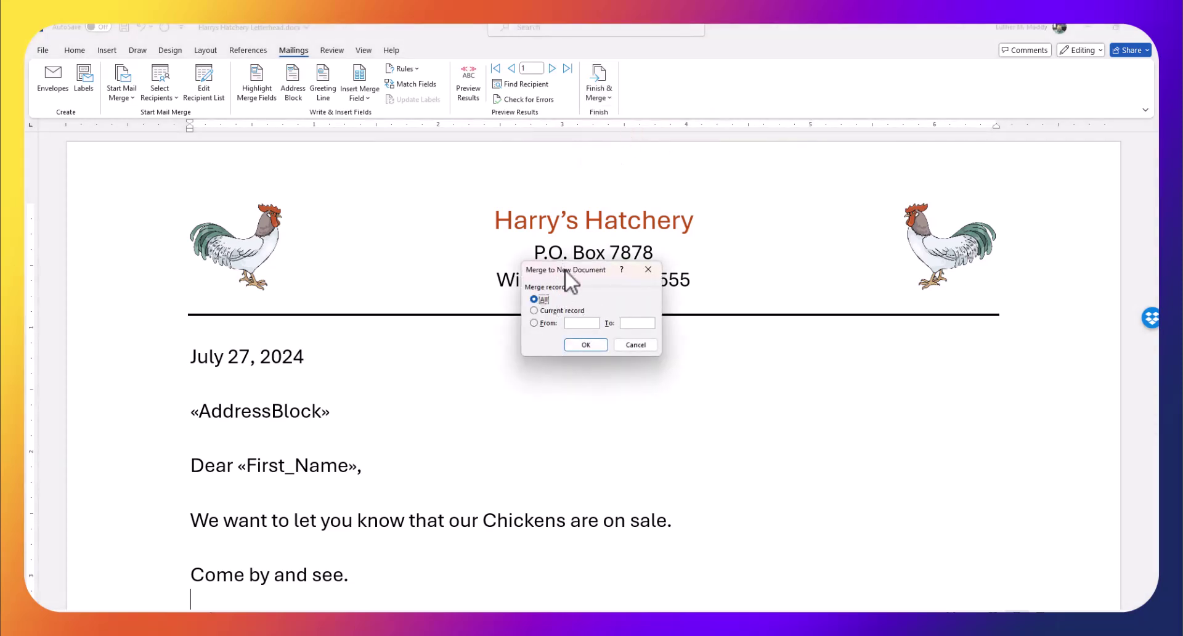
{"action": "left_click_drag", "start_coordinate": [565, 271], "coordinate": [563, 231]}
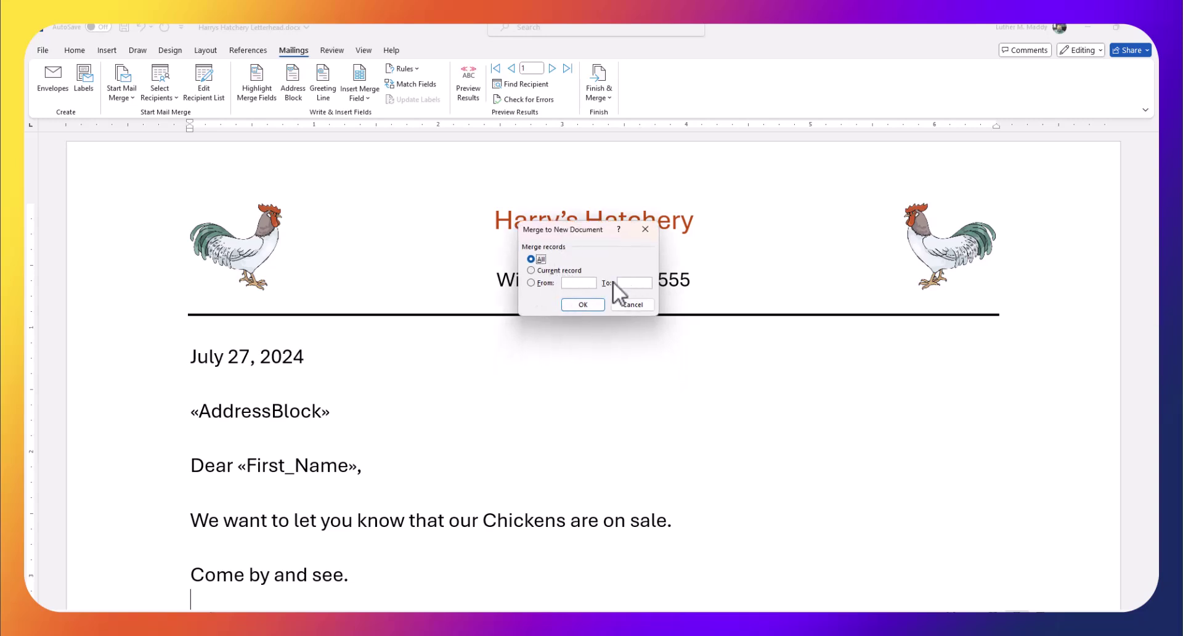
{"action": "left_click", "coordinate": [581, 305]}
{"action": "scroll", "coordinate": [579, 307], "scroll_direction": "down", "scroll_amount": 3}
{"action": "scroll", "coordinate": [641, 304], "scroll_direction": "up", "scroll_amount": 1}
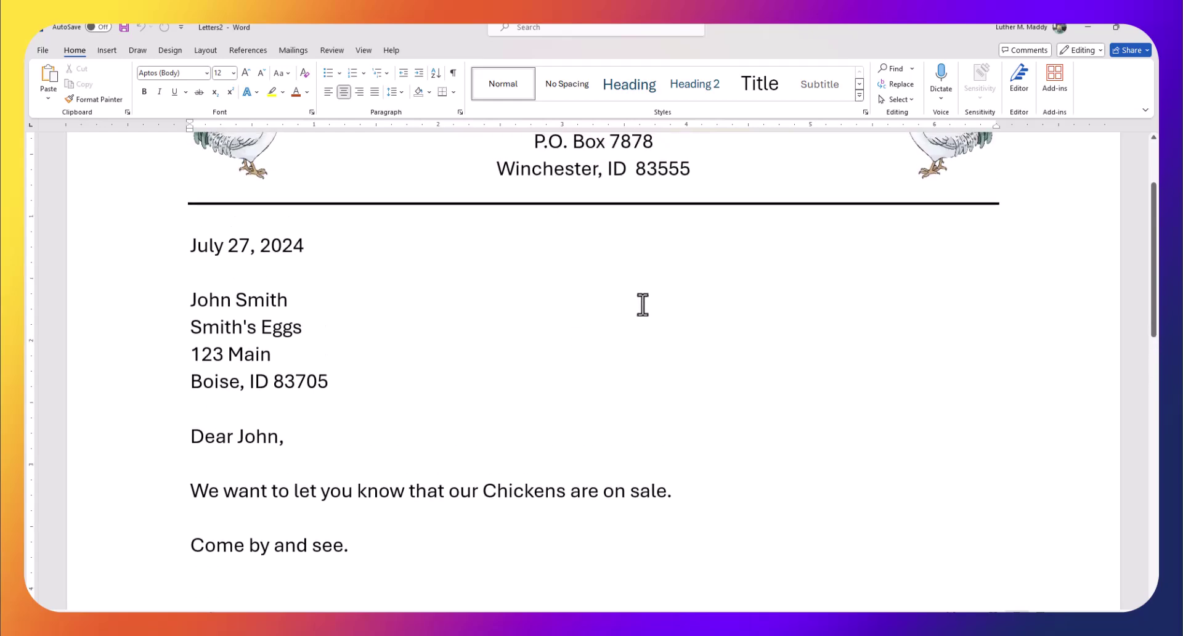
{"action": "scroll", "coordinate": [642, 304], "scroll_direction": "down", "scroll_amount": 2}
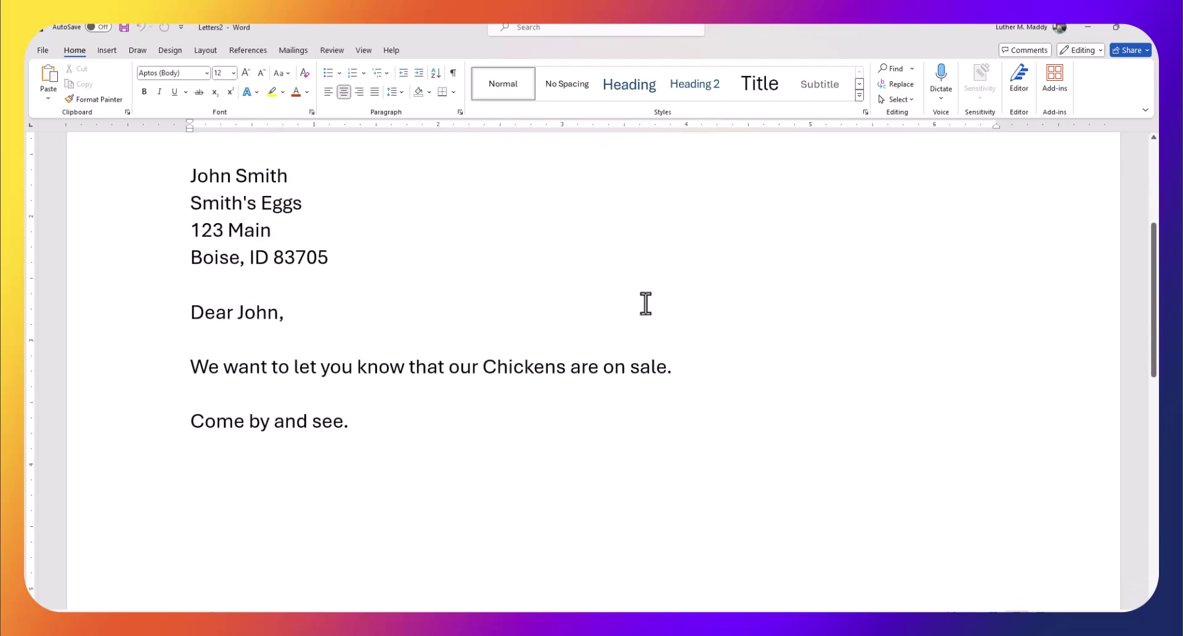
{"action": "scroll", "coordinate": [645, 303], "scroll_direction": "up", "scroll_amount": 5}
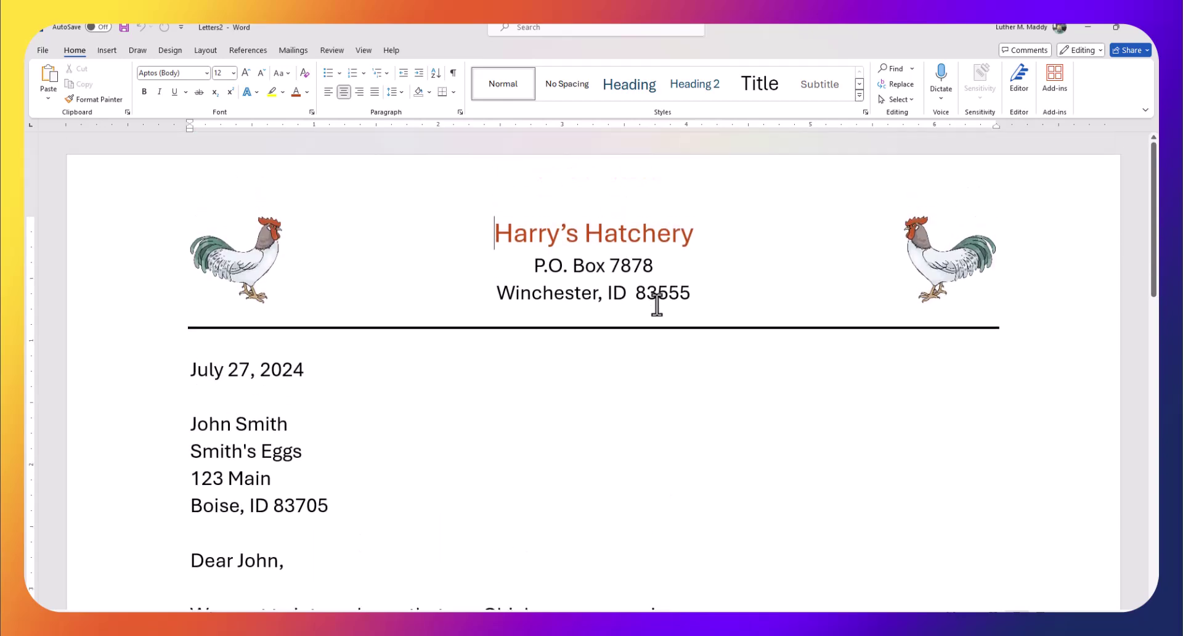